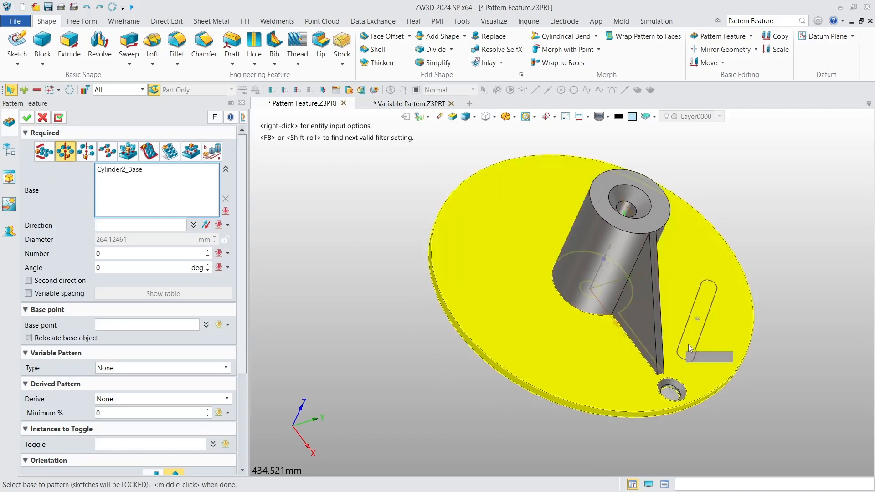
- Pick the slot sketch, rib and countersunk hole near the disc's edge as circular pattern bases, with 0,0,1 as the direction
scroll(678, 338, "up", 5)
left_click(675, 338)
left_click(600, 316)
left_click(659, 429)
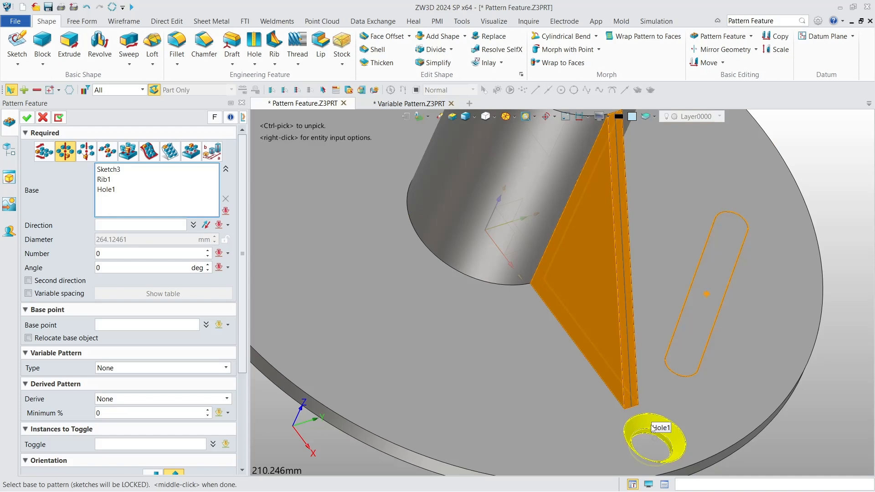
left_click(227, 225)
left_click(294, 258)
scroll(291, 253, "down", 5)
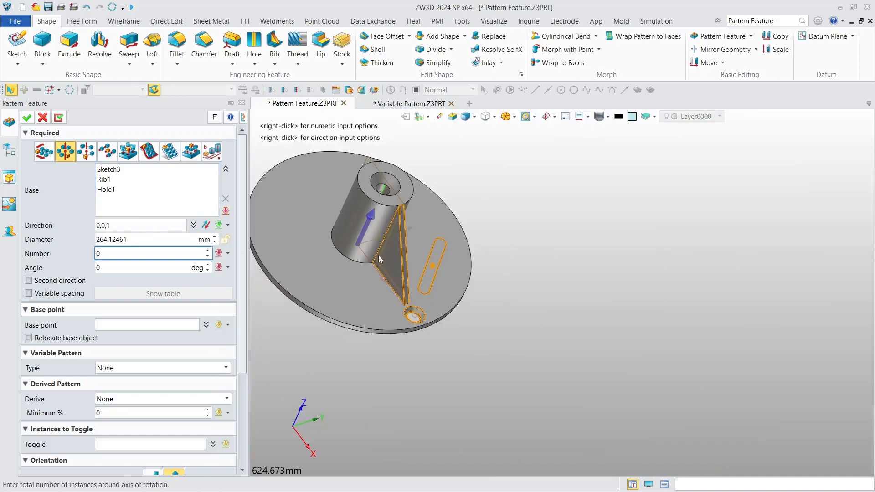
middle_click_drag(556, 234, 631, 243)
- Set the circular pattern to 4 instances at 90 degrees and create it
left_click(113, 256)
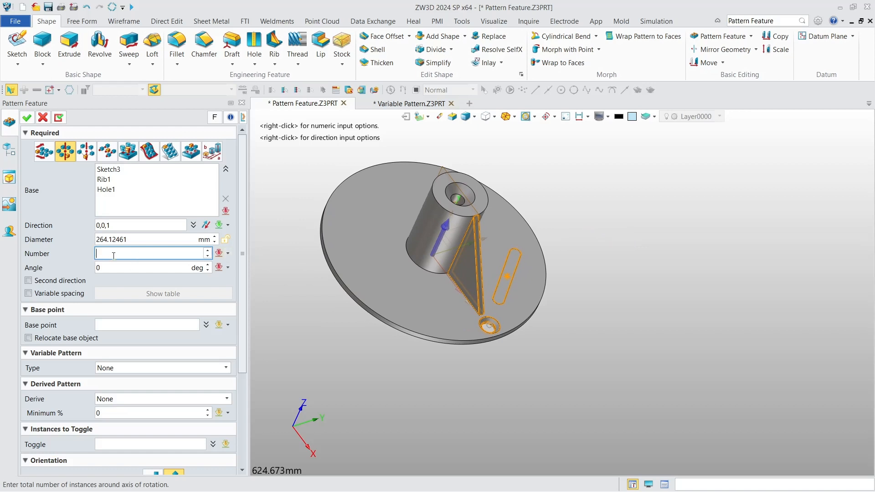
left_click(122, 263)
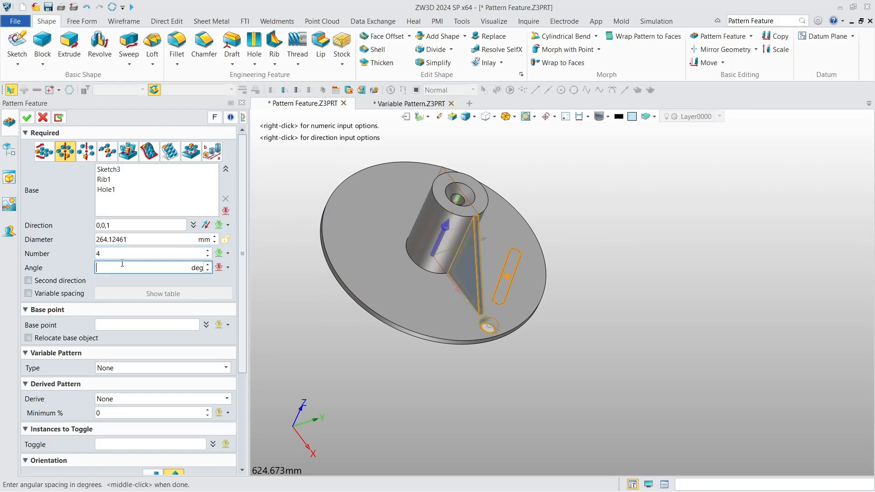
right_click_drag(376, 344, 356, 362)
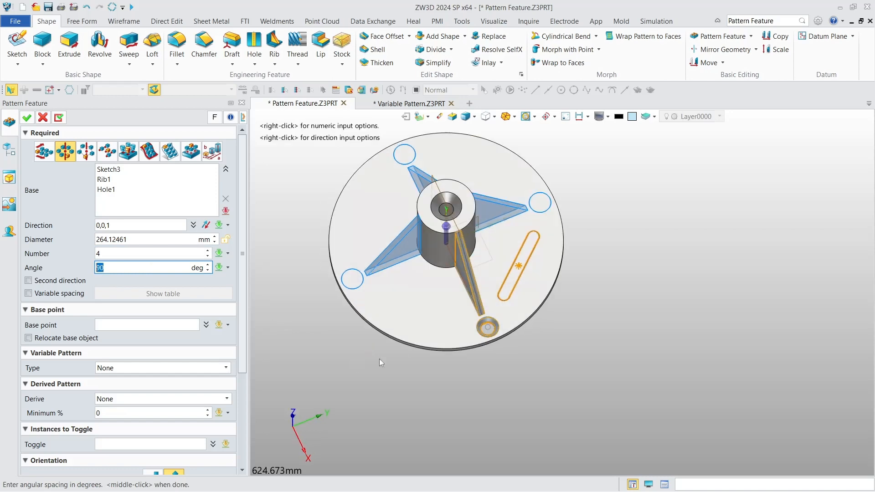
middle_click_drag(415, 345, 463, 372)
left_click(27, 118)
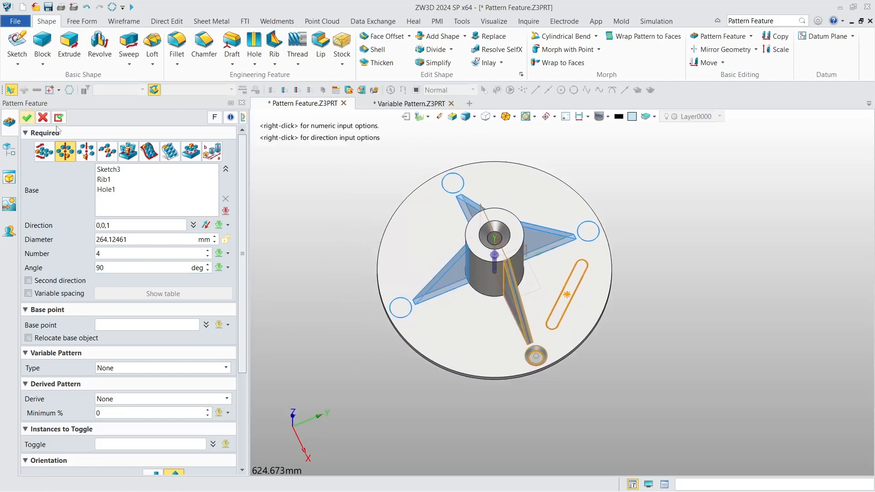
right_click_drag(346, 281, 344, 301)
middle_click(330, 290)
scroll(67, 319, "down", 5)
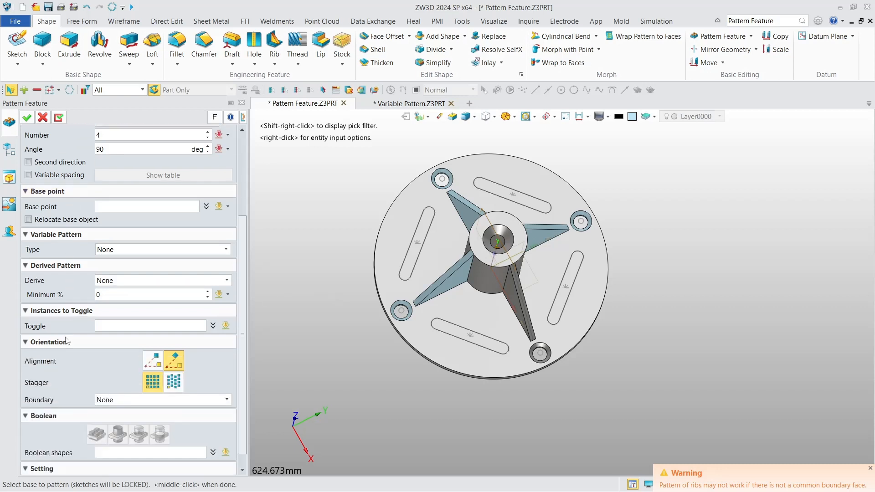
scroll(89, 432, "up", 5)
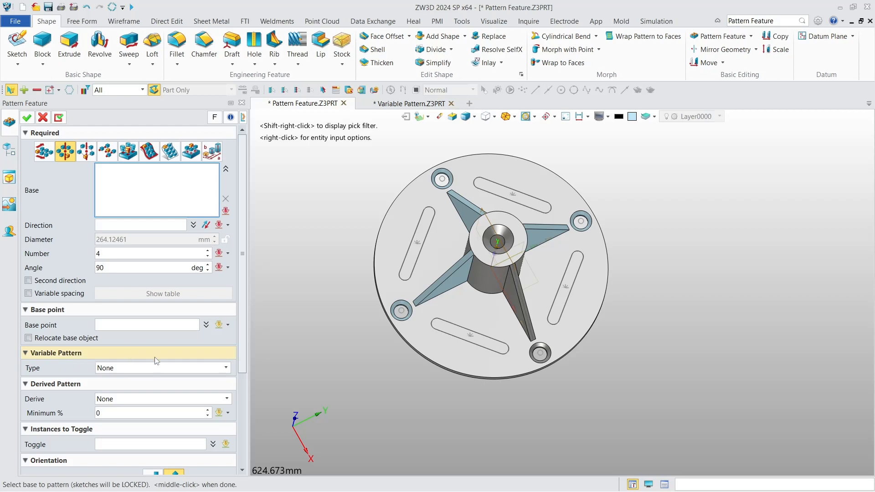
middle_click_drag(297, 348, 335, 361)
right_click_drag(340, 362, 347, 353)
left_click(439, 330)
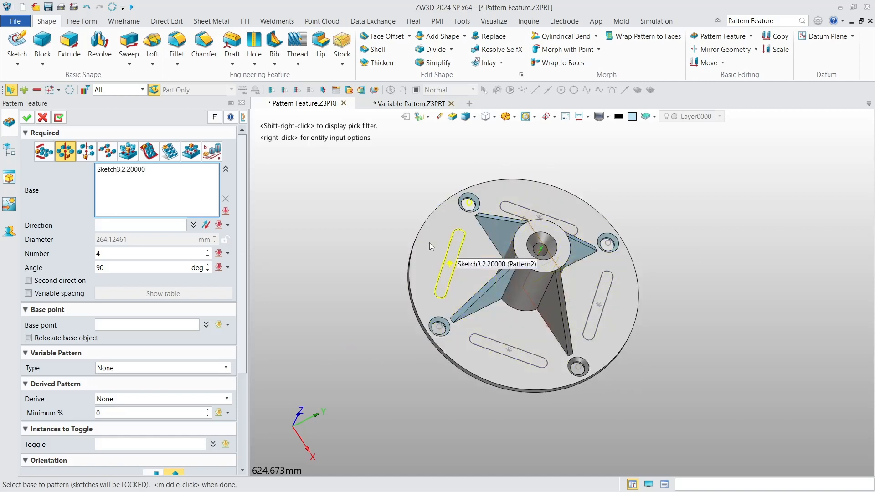
left_click(43, 119)
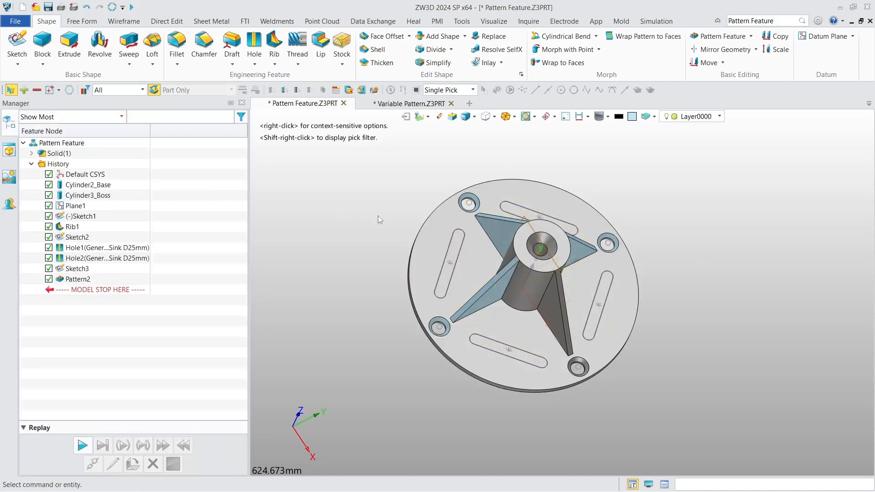
- Switch to the Variable Pattern.Z3PRT part and examine the curved arm's small end hole and its centre curve
left_click(403, 108)
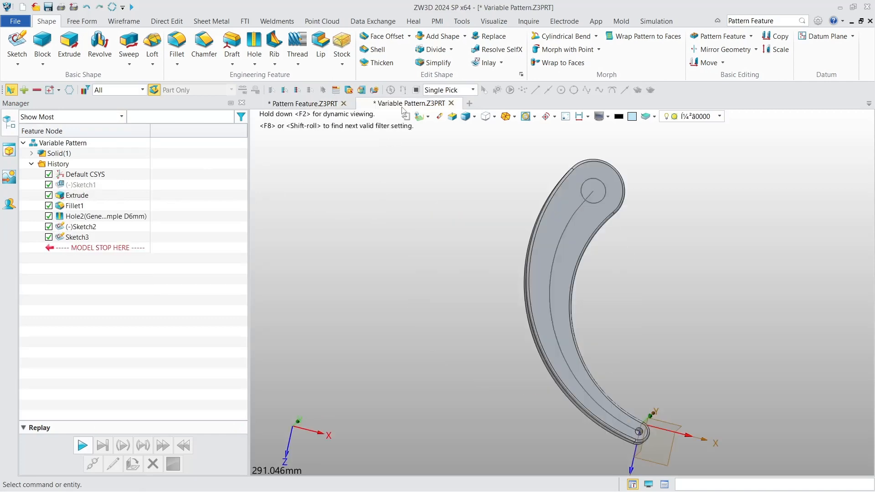
scroll(604, 438, "up", 8)
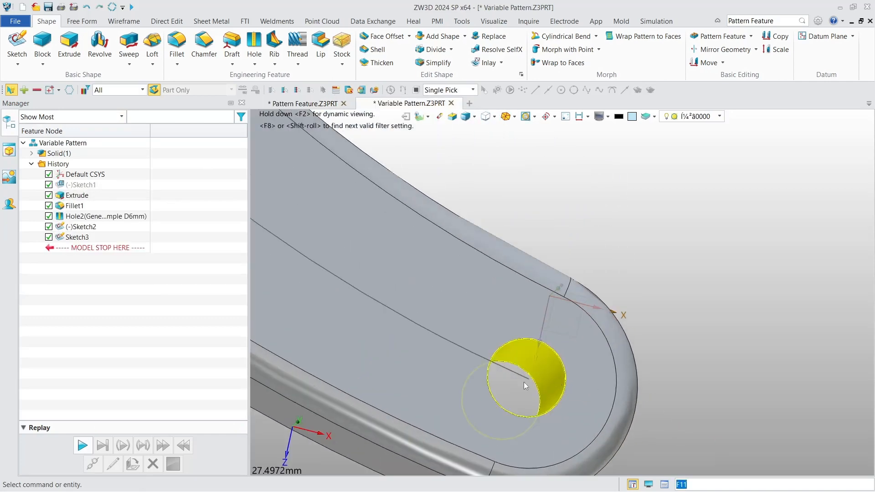
scroll(519, 380, "down", 1)
scroll(518, 379, "down", 7)
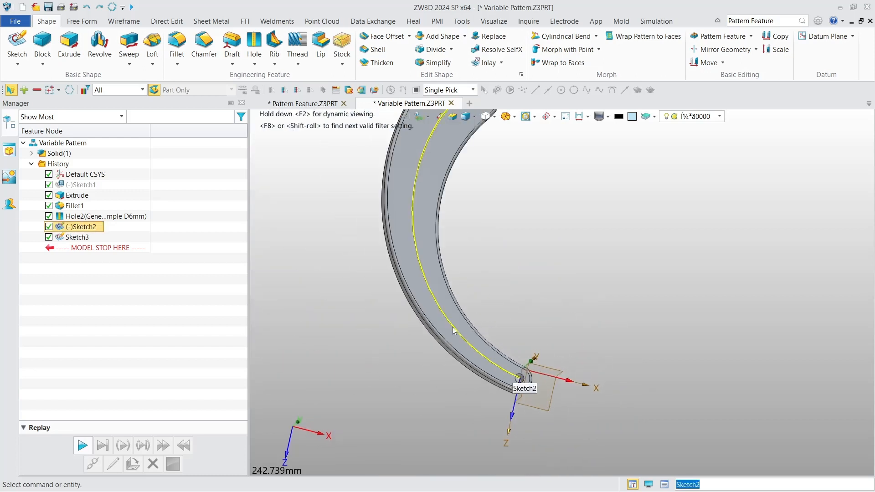
middle_click_drag(415, 164, 420, 256)
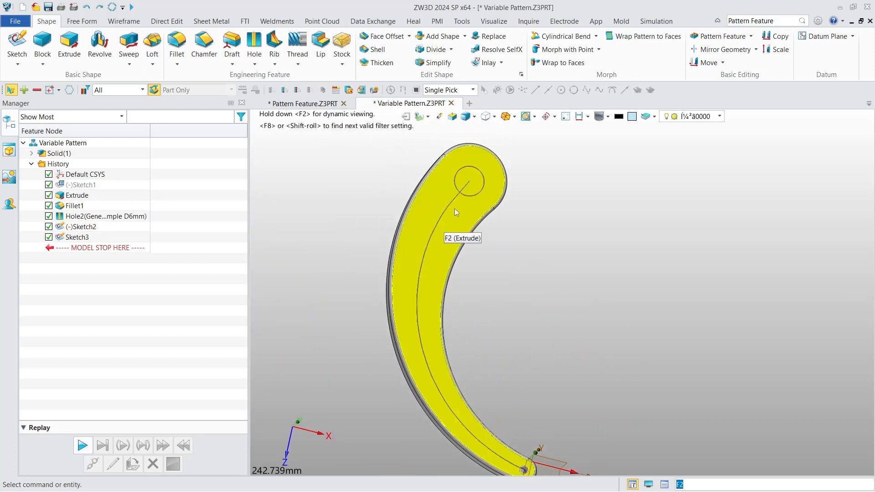
middle_click_drag(455, 203, 445, 158)
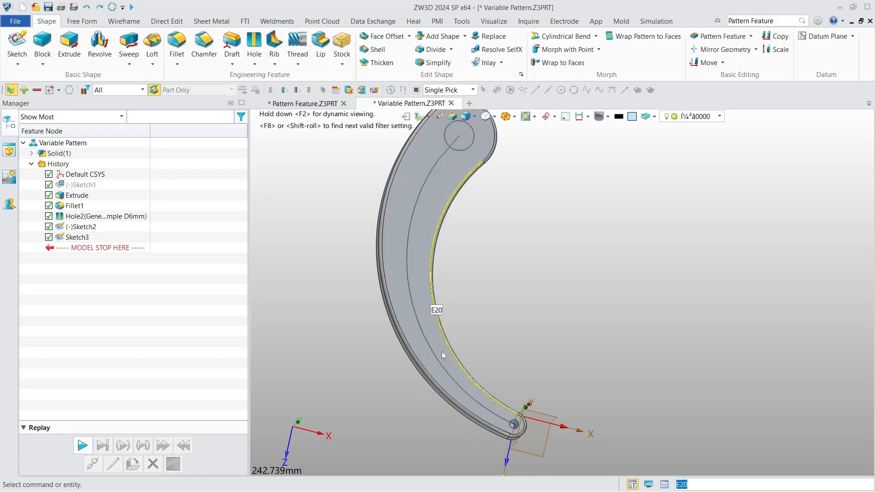
middle_click_drag(603, 292, 637, 315)
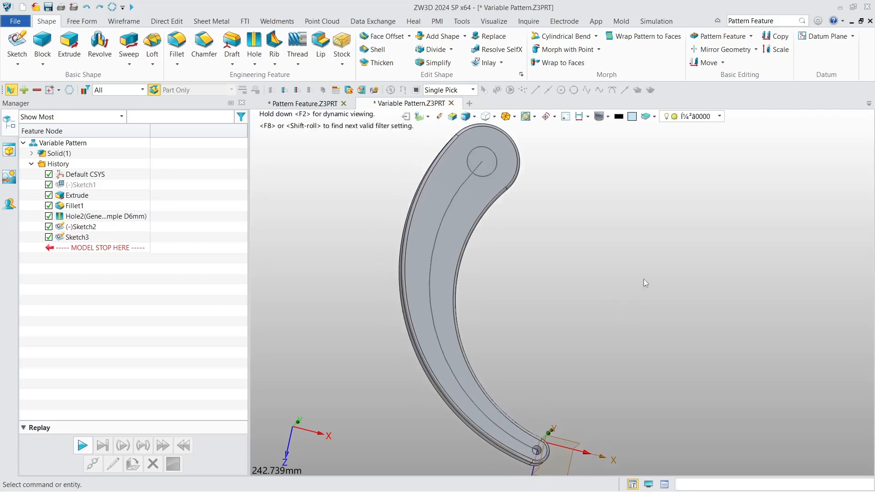
- Start a single-curve feature pattern with the small end hole as base and the arm's centre curve as boundary
left_click(712, 37)
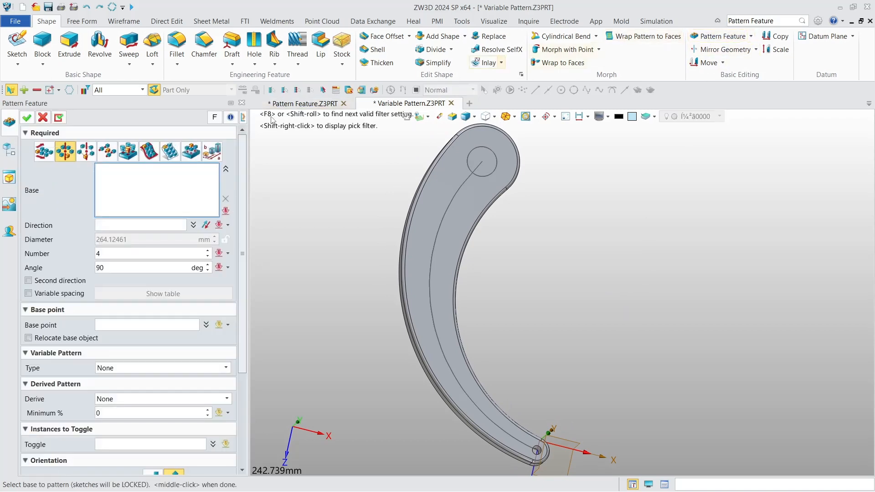
left_click(149, 154)
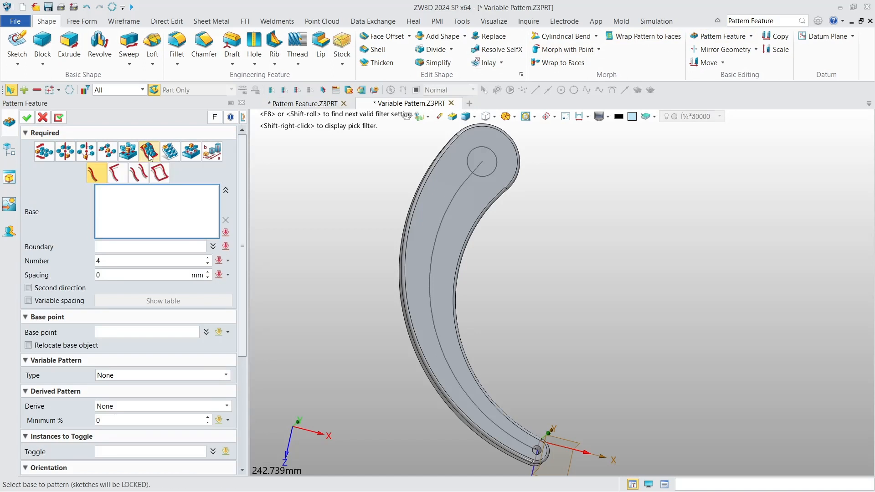
left_click(105, 182)
scroll(580, 369, "up", 10)
scroll(513, 381, "up", 2)
left_click(514, 340)
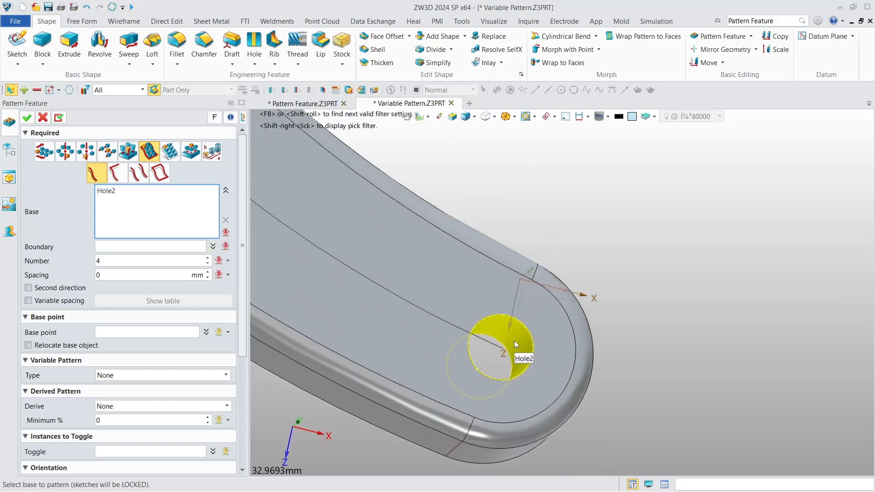
left_click(147, 250)
left_click(489, 344)
scroll(478, 323, "down", 10)
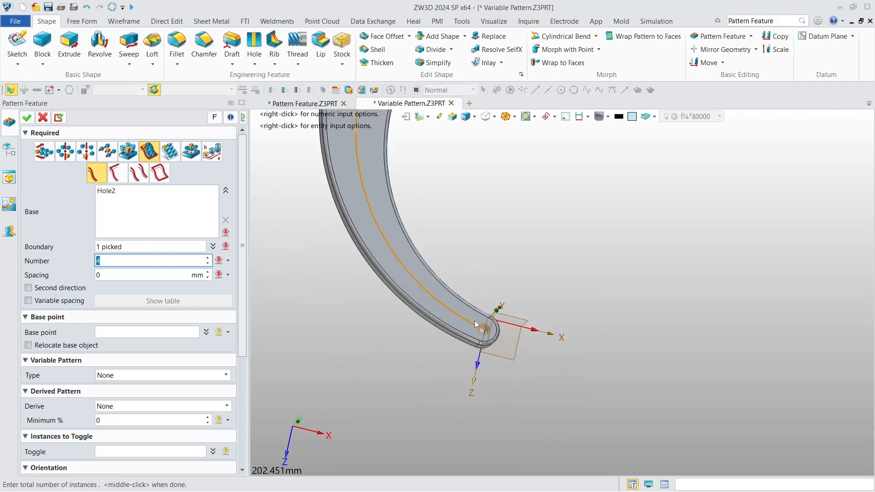
- Set the curve pattern to 8 instances with 30 mm spacing
left_click(109, 262)
left_click(134, 275)
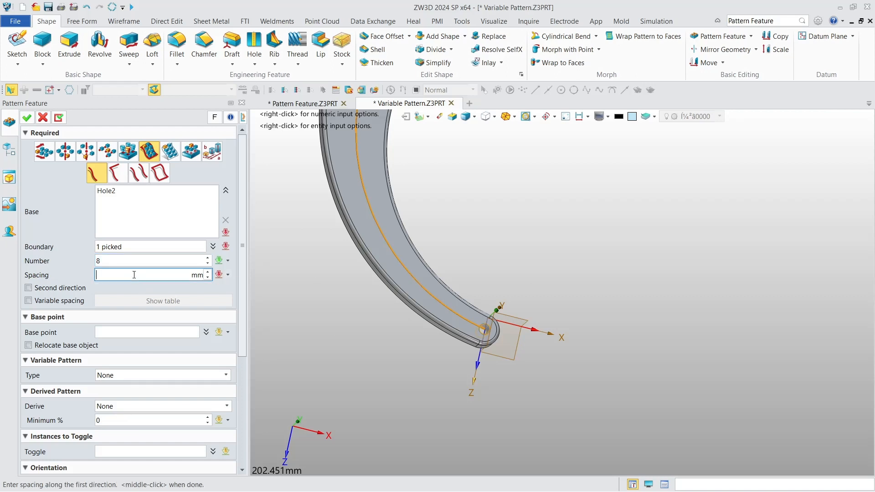
middle_click(320, 312)
scroll(332, 301, "down", 4)
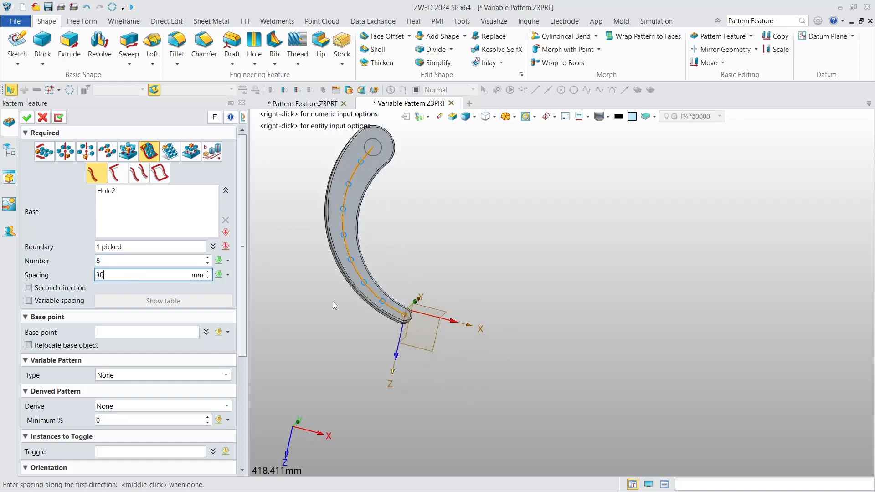
middle_click_drag(341, 279, 445, 301)
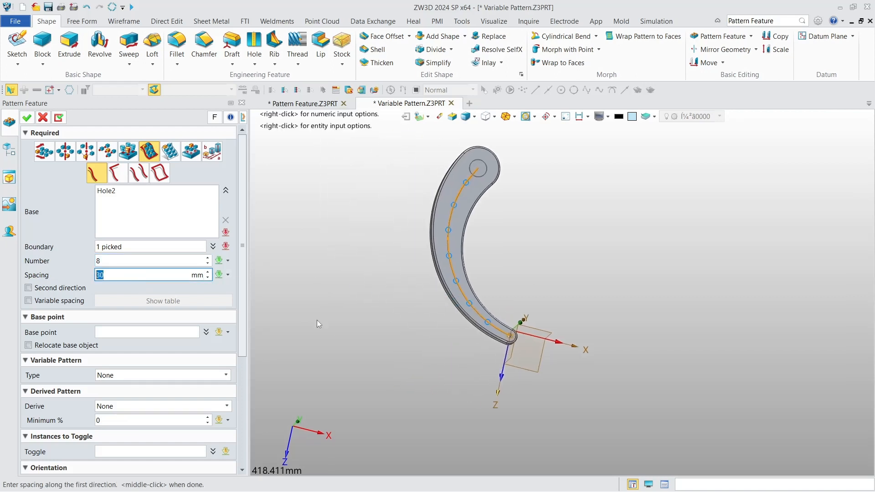
- Make the pattern variable with a parameter increment list and use the end hole's diameter dimension as the parameter
left_click(114, 374)
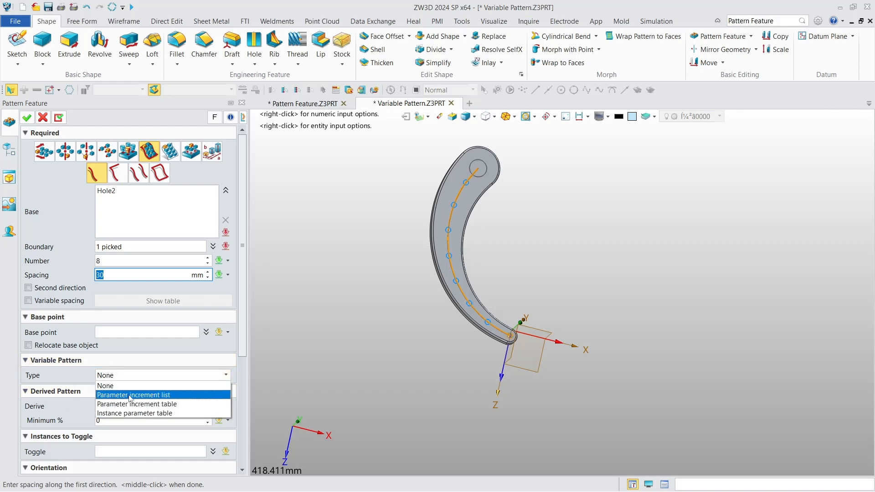
left_click(129, 395)
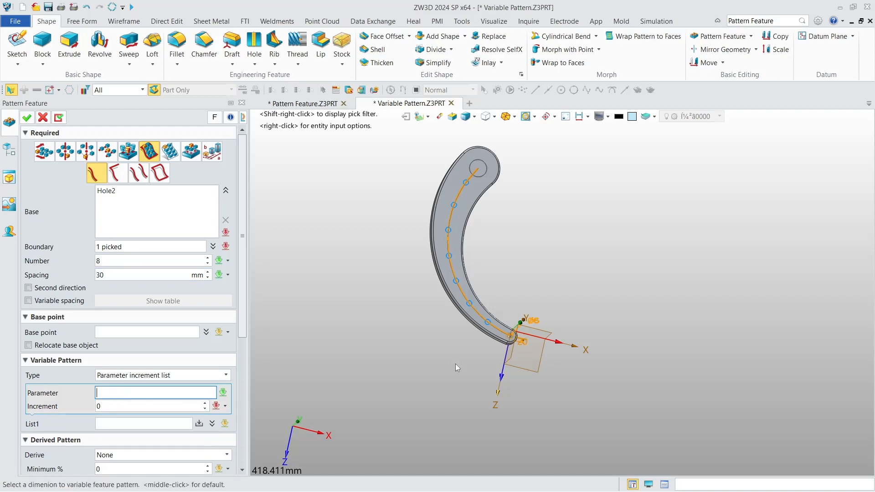
scroll(539, 353, "up", 5)
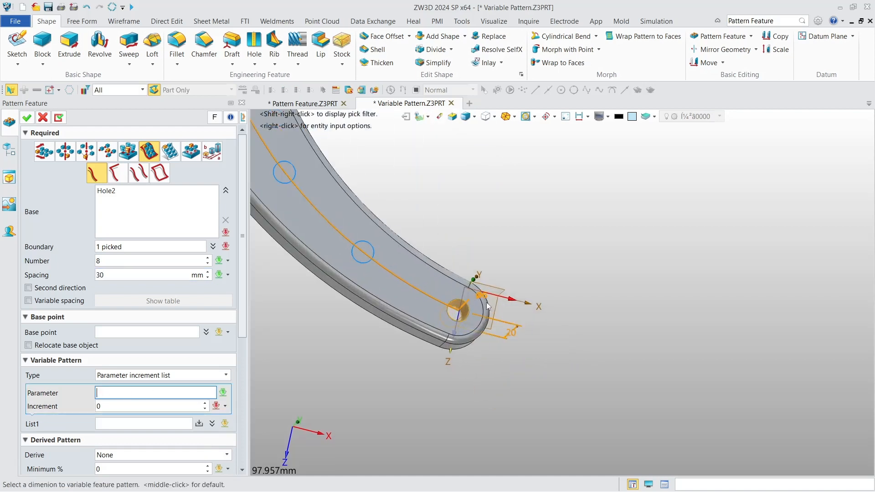
left_click(486, 302)
middle_click_drag(462, 234, 672, 308)
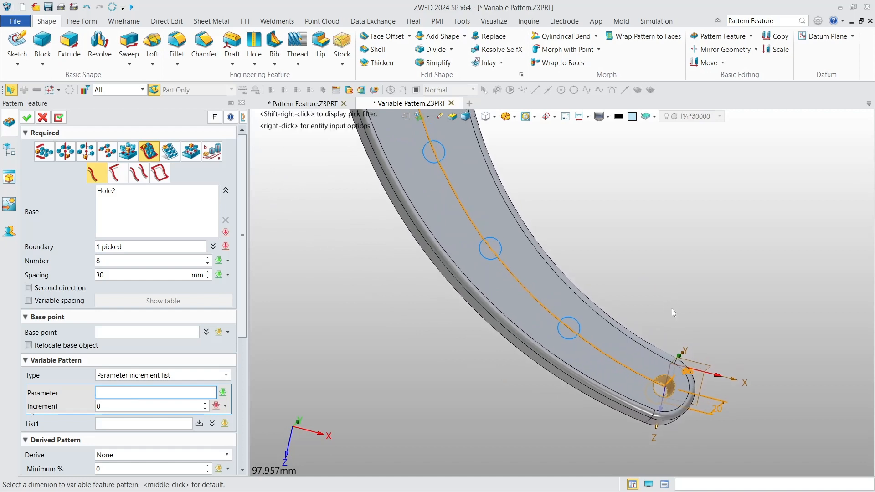
left_click(688, 375)
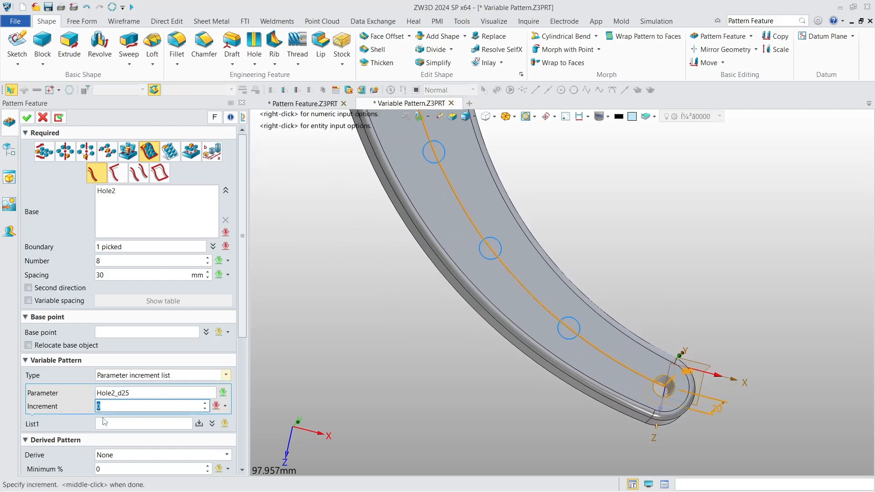
- Set the hole diameter increment to 2 and create the variable curve pattern
left_click(206, 404)
scroll(323, 360, "down", 5)
scroll(361, 365, "down", 2)
middle_click_drag(361, 366, 516, 346)
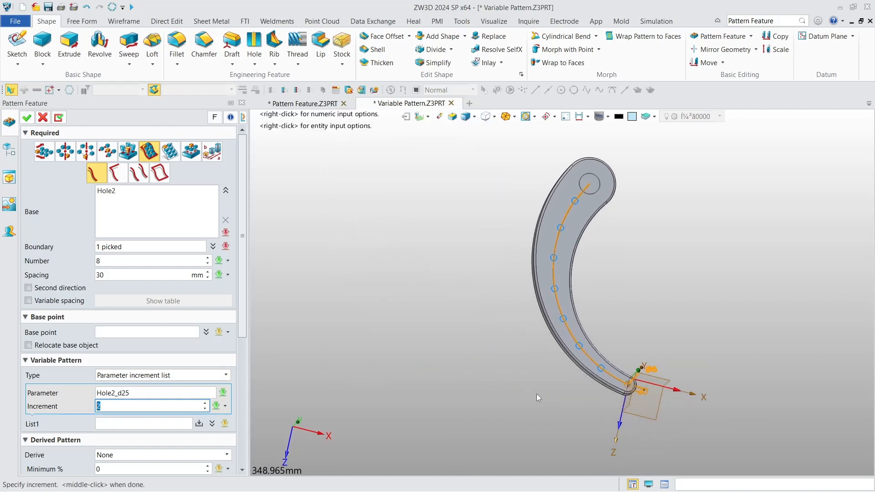
left_click(26, 118)
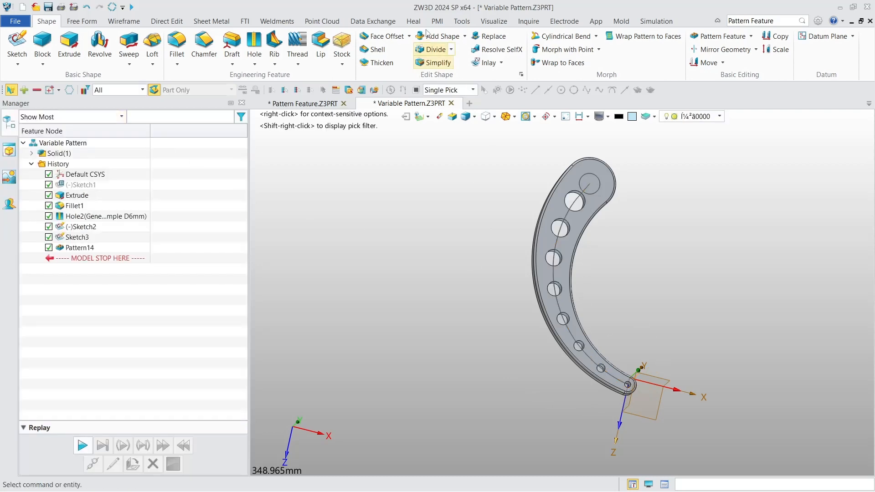
- Add a radial PMI dimension to the second-smallest hole, with its text outside the arm's inner edge
left_click(437, 21)
left_click(171, 46)
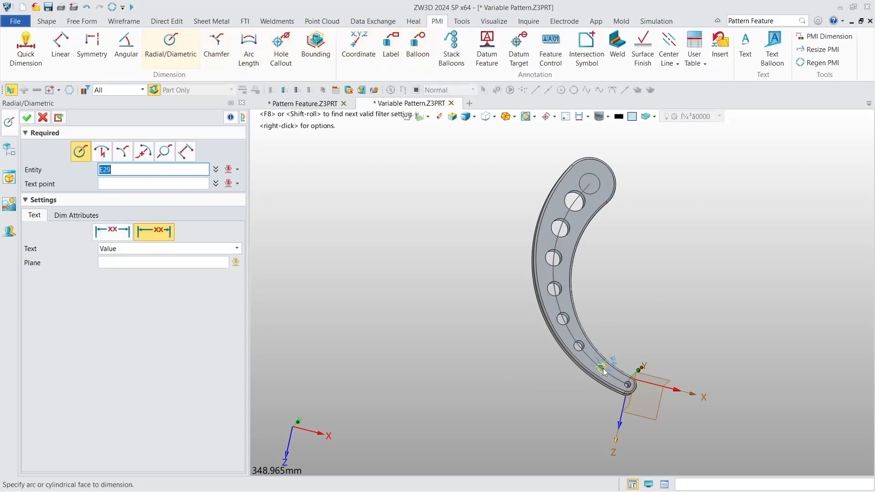
scroll(611, 372, "up", 2)
left_click(601, 368)
left_click(652, 324)
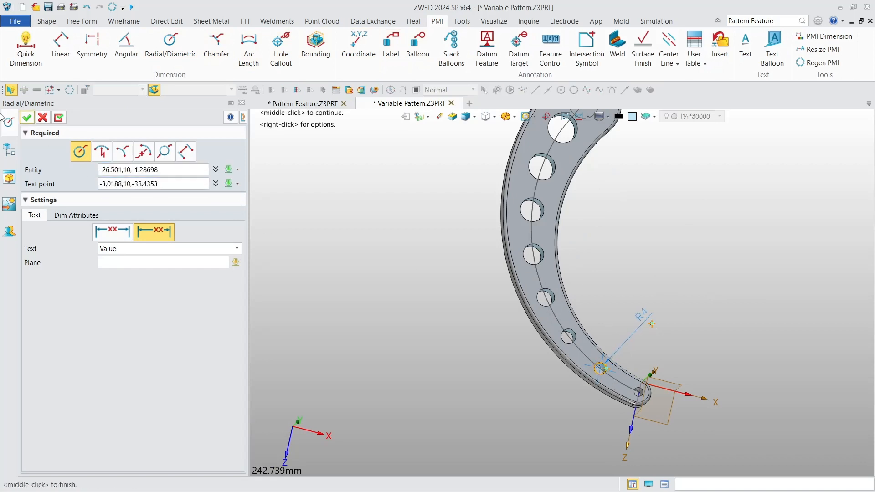
left_click(26, 117)
- Add a radial PMI dimension to the third-smallest hole, with its text outside the arm's inner edge
left_click(182, 51)
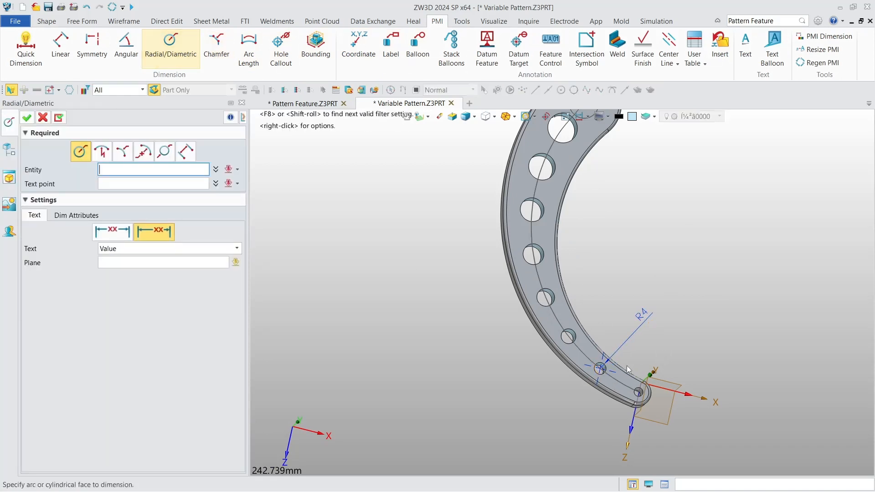
left_click(568, 337)
left_click(615, 290)
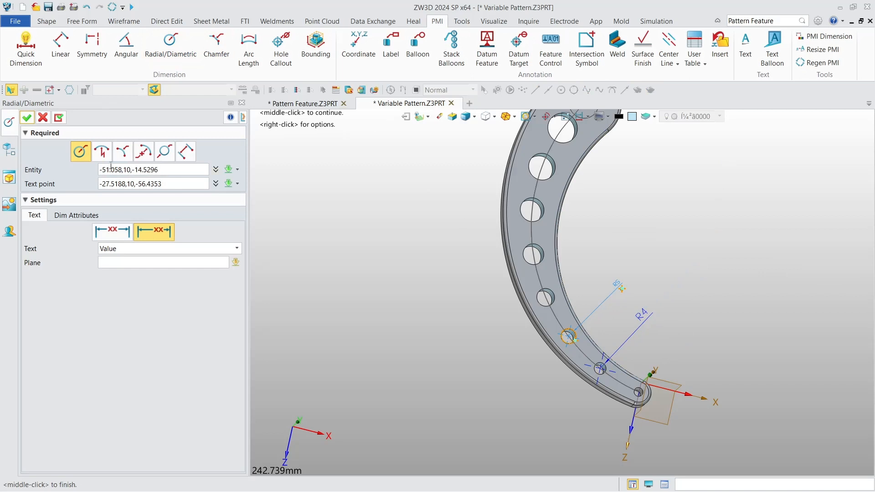
left_click(27, 117)
- Add a radial PMI dimension to the fourth-smallest hole, with its text outside the arm's inner edge
left_click(165, 55)
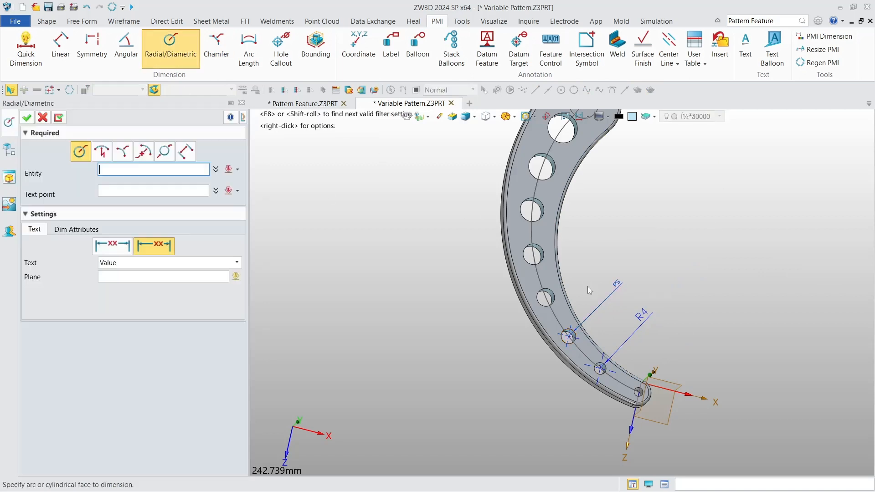
left_click(546, 297)
left_click(603, 263)
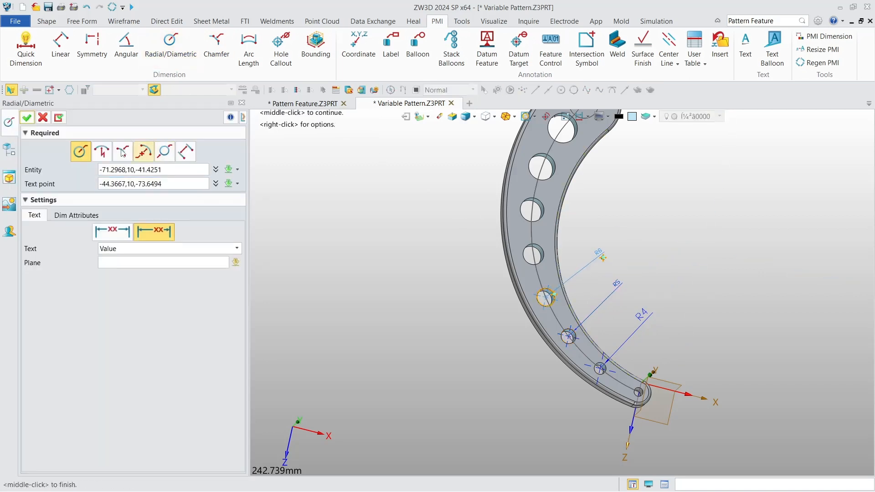
middle_click(861, 293)
- Add a radial PMI dimension to the smallest hole at the arm's narrow end, with its text outside the arm
middle_click(861, 292)
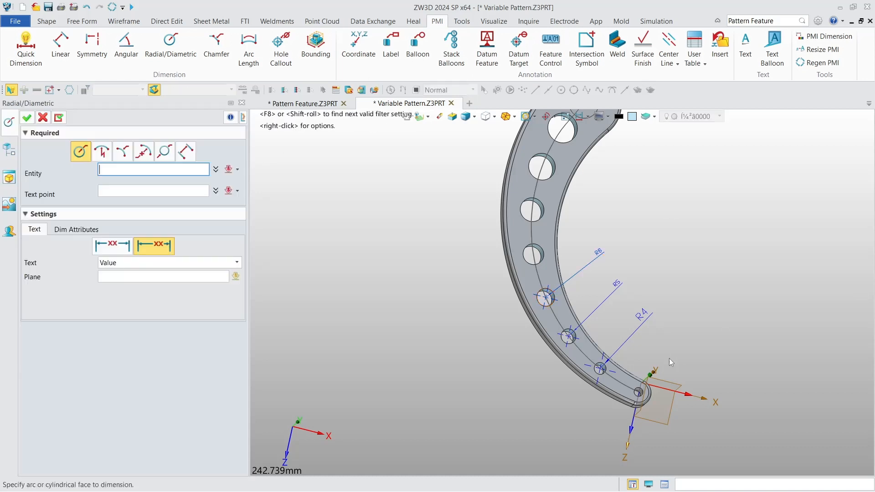
left_click(639, 391)
left_click(689, 339)
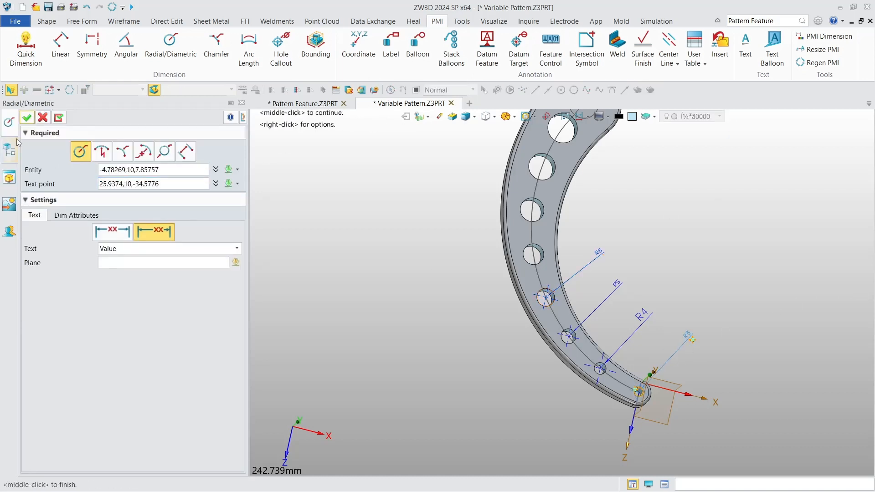
middle_click(757, 319)
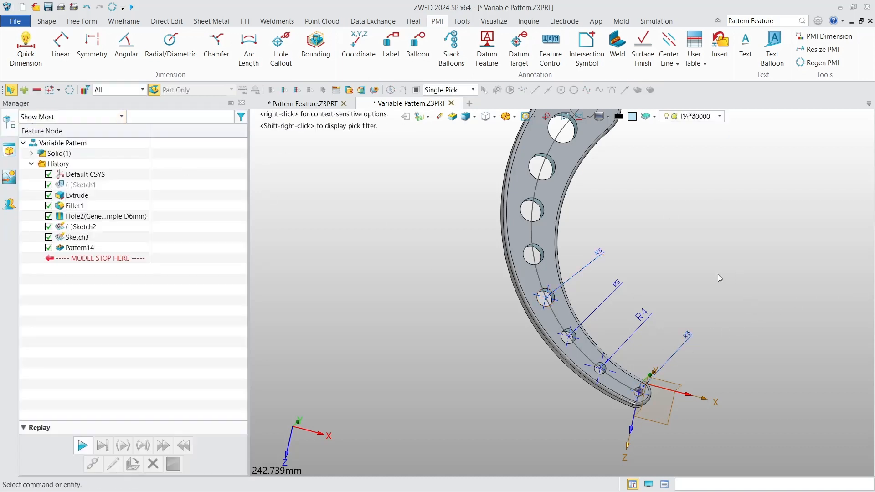
scroll(716, 275, "down", 2)
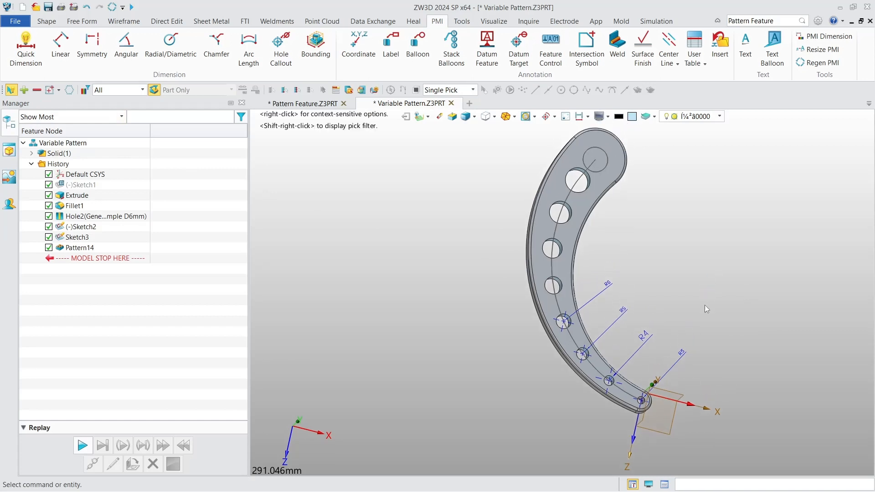
- Reopen the arm's hole pattern for editing and set its variable pattern type to Parameter increment table
left_click(46, 21)
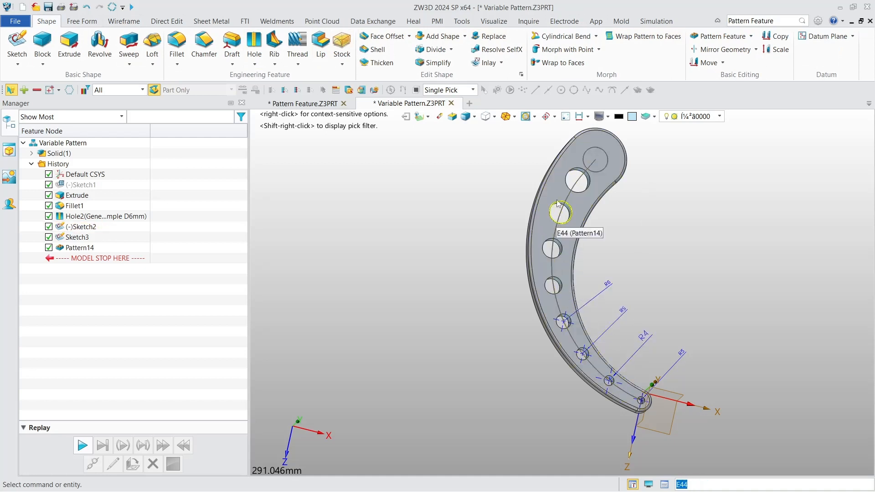
double_click(91, 249)
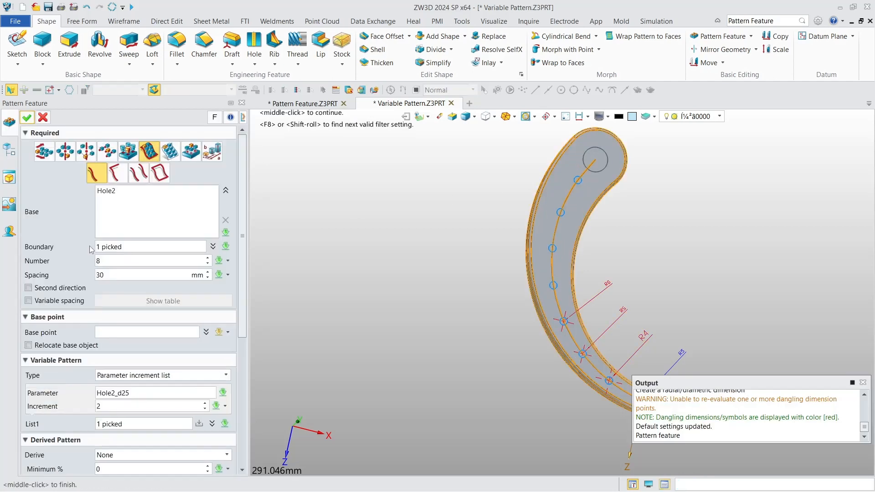
left_click(139, 382)
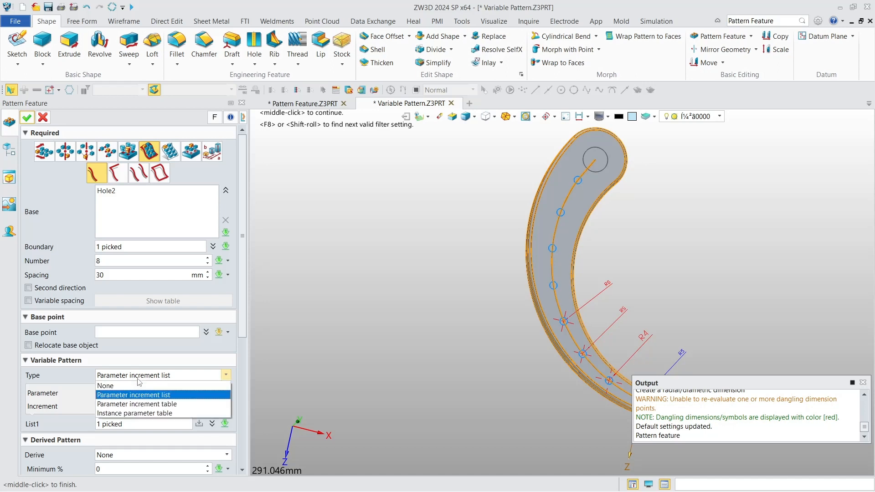
left_click(145, 404)
scroll(155, 378, "down", 3)
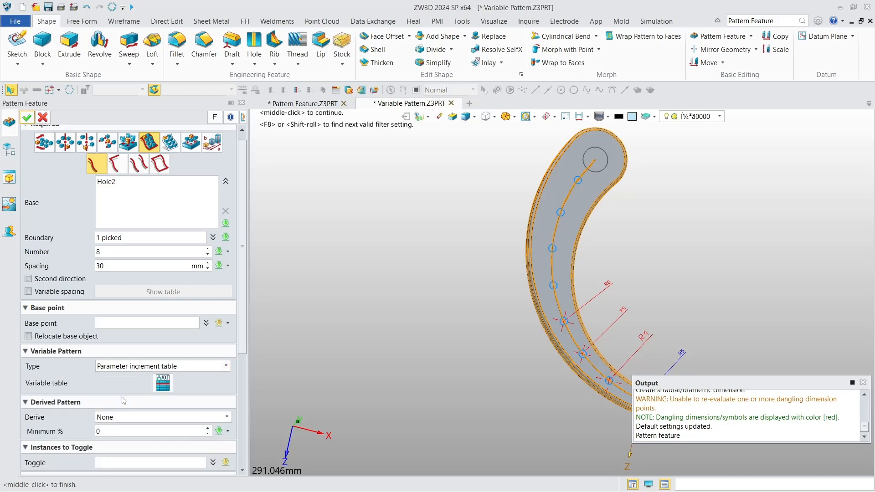
- Open the pattern's variable table and examine its instance rows and hole parameter columns
left_click(166, 358)
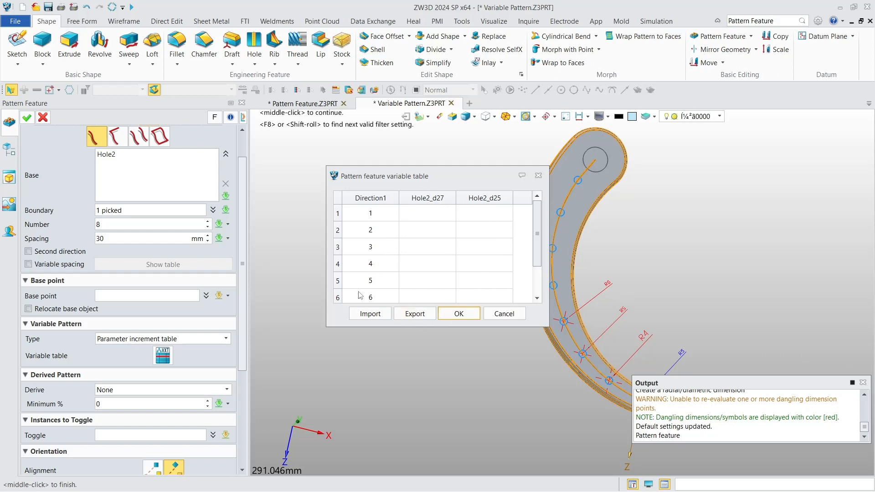
scroll(374, 228, "down", 1)
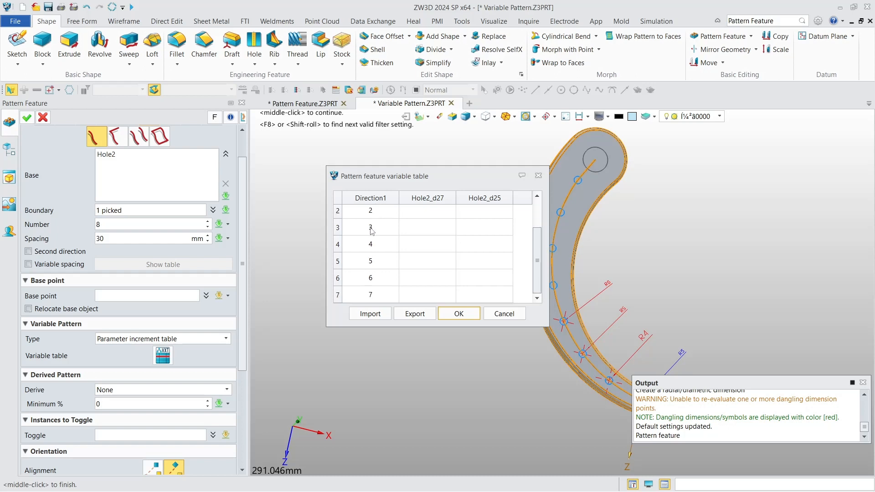
scroll(373, 246, "up", 1)
scroll(373, 246, "down", 1)
type("8")
scroll(431, 289, "up", 1)
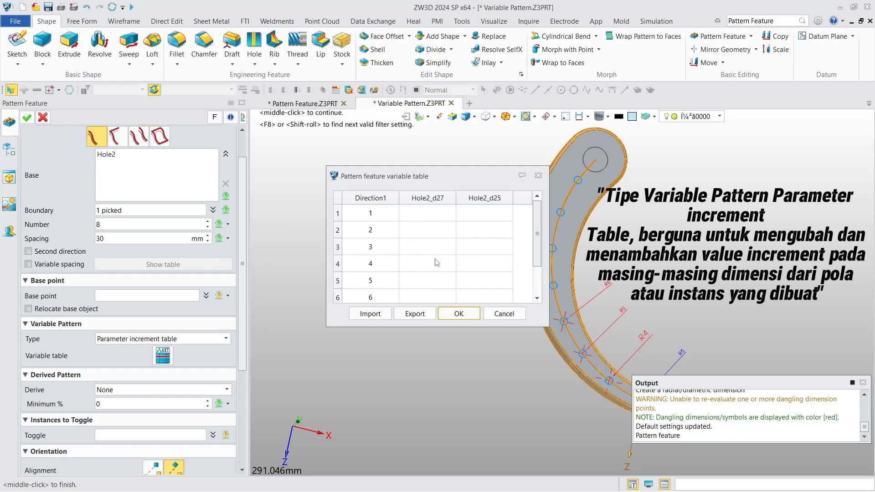
scroll(436, 262, "down", 1)
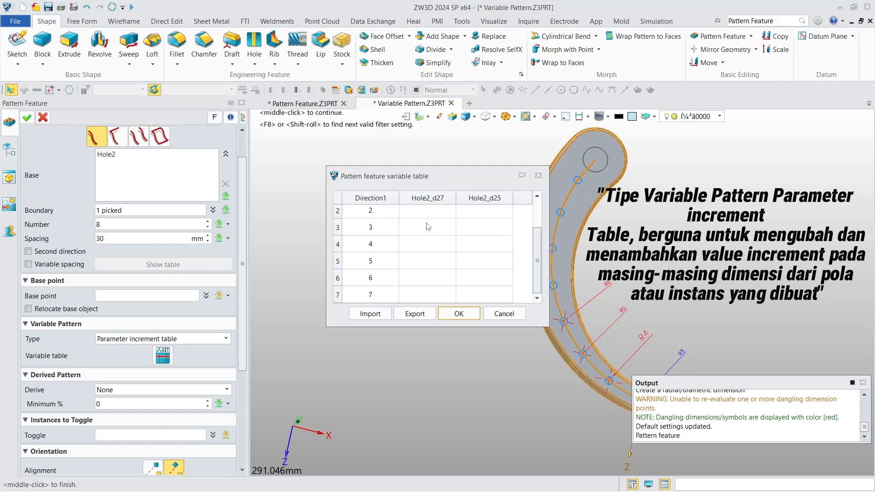
scroll(429, 289, "up", 1)
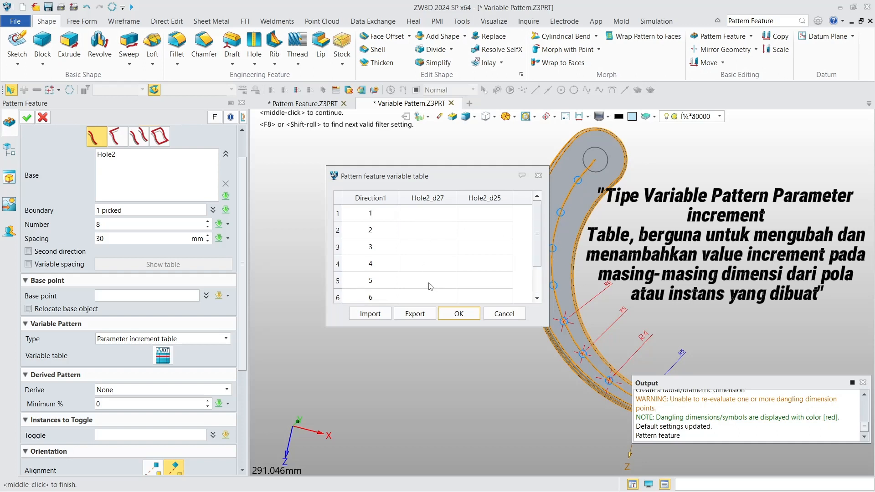
scroll(429, 286, "down", 1)
scroll(429, 287, "up", 1)
- Import Parameter Increment Table 2.xls into the variable table and apply it to the hole pattern
double_click(495, 216)
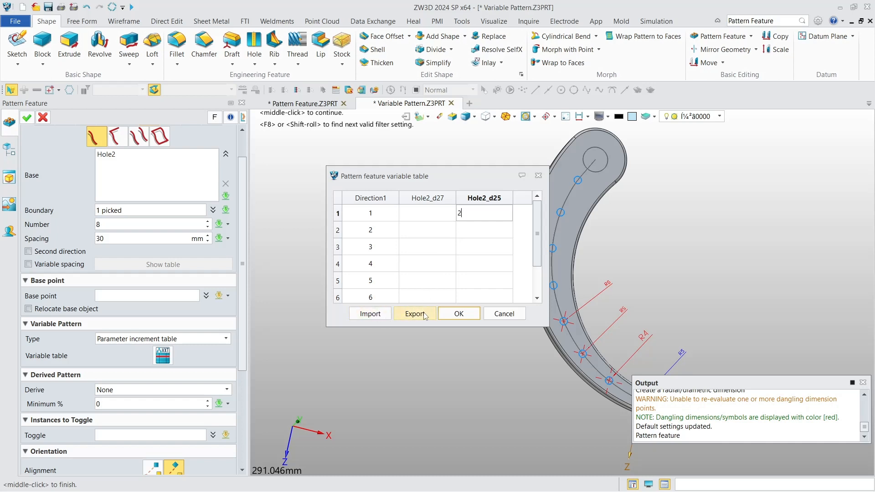
left_click(386, 316)
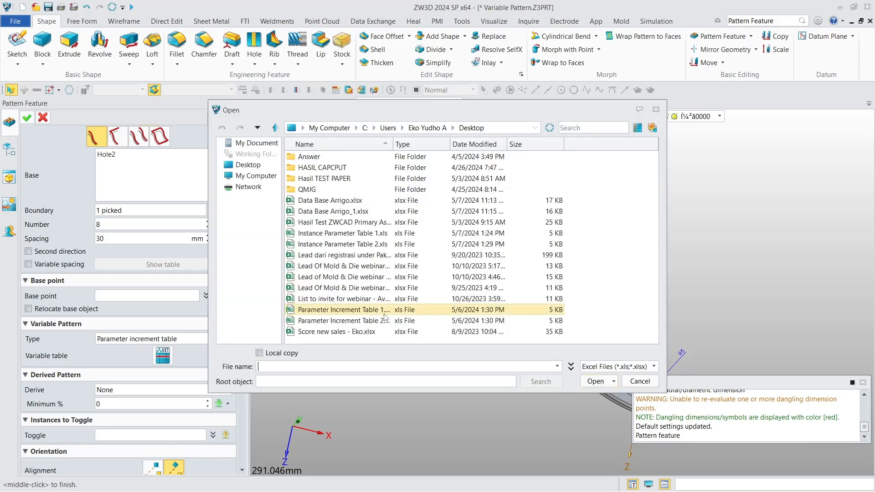
left_click(385, 321)
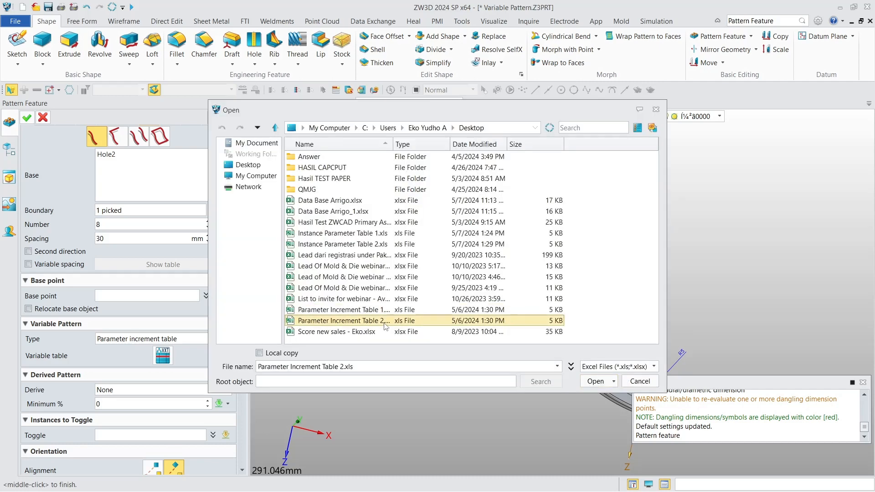
left_click(588, 383)
left_click(455, 312)
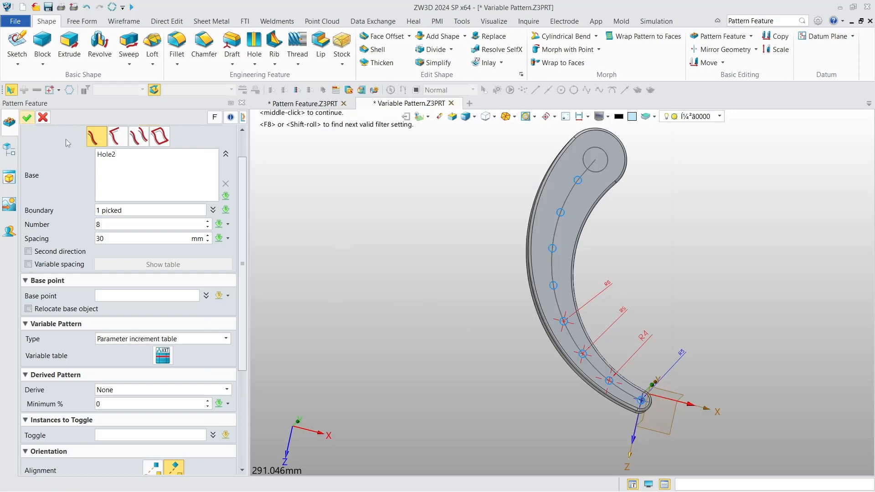
left_click(26, 117)
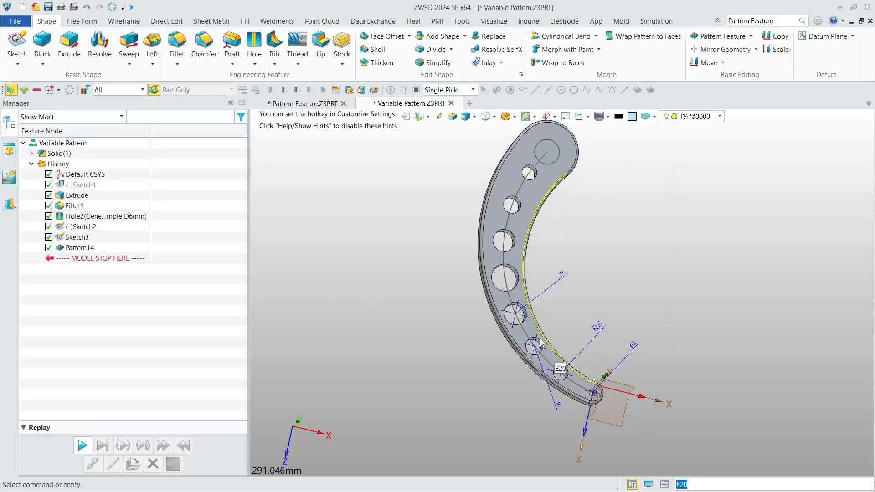
scroll(644, 373, "up", 1)
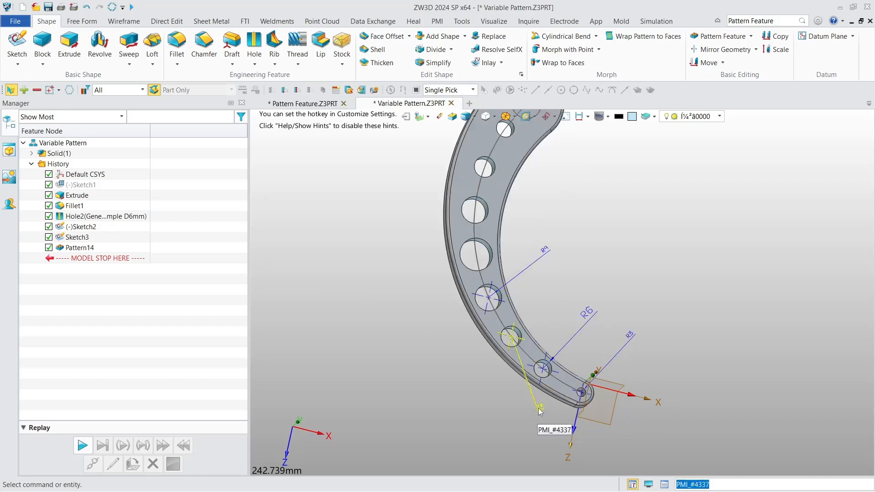
scroll(538, 256, "down", 2)
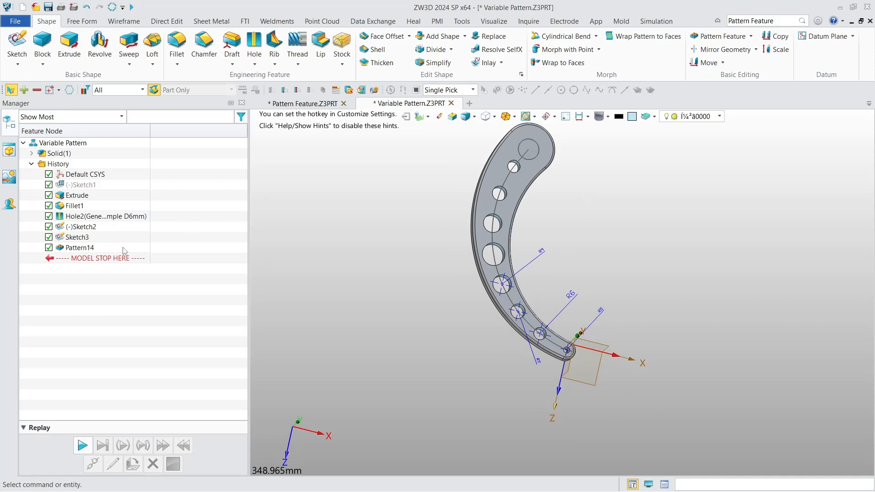
- Reopen the hole pattern, change its variable pattern type to Instance parameter table, and open the variable table
double_click(97, 247)
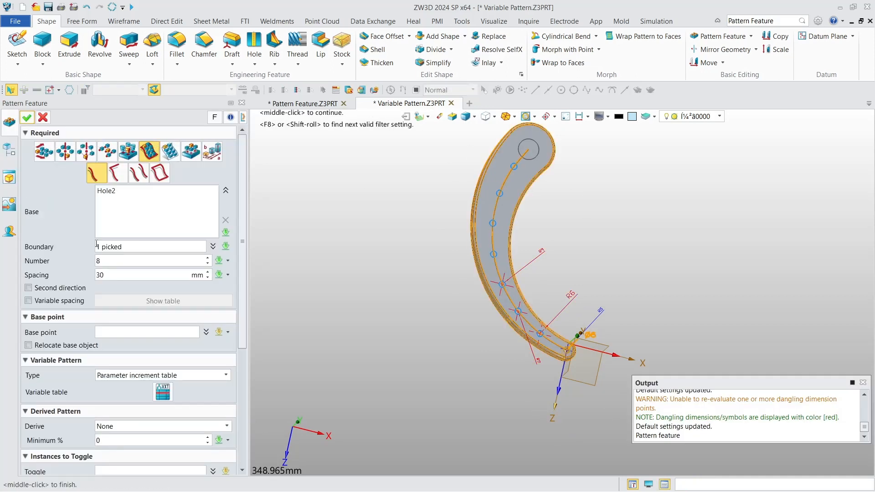
scroll(100, 274, "down", 4)
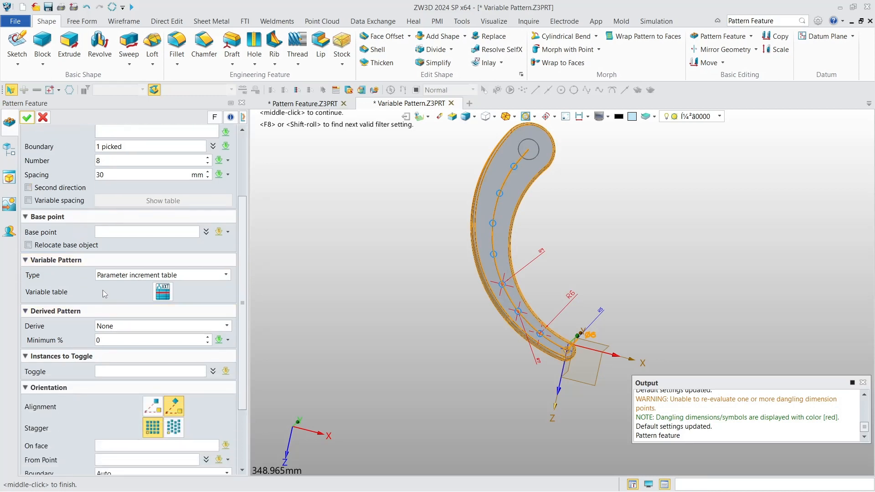
left_click(119, 276)
left_click(137, 307)
left_click(163, 292)
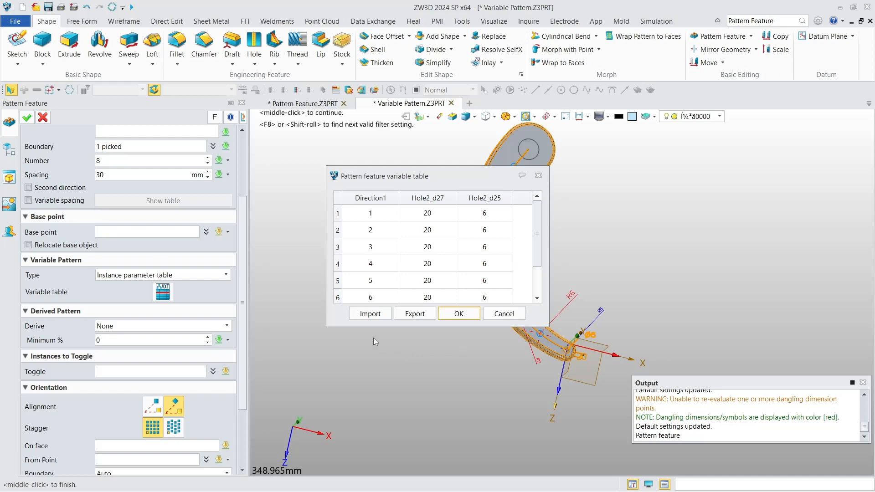
- Import Instance Parameter Table 2.xls into the variable table and apply it to the hole pattern
left_click(371, 314)
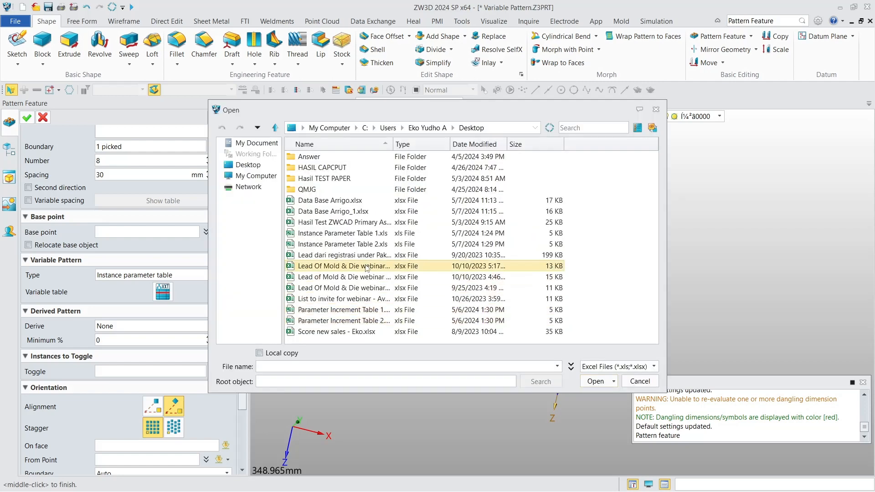
left_click(375, 246)
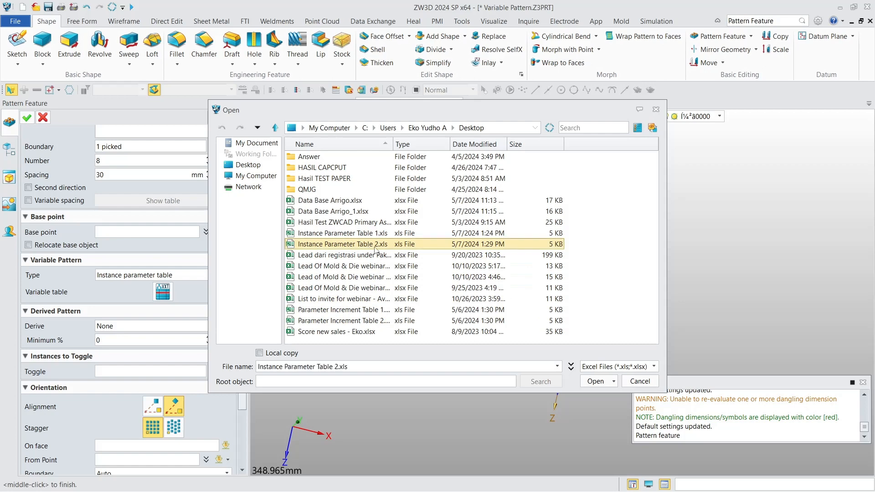
left_click(601, 381)
left_click(459, 314)
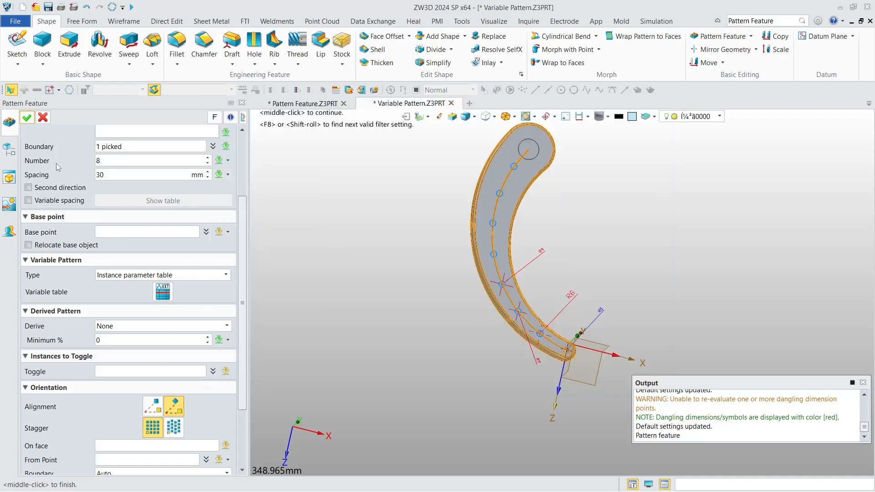
left_click(28, 118)
scroll(564, 272, "up", 1)
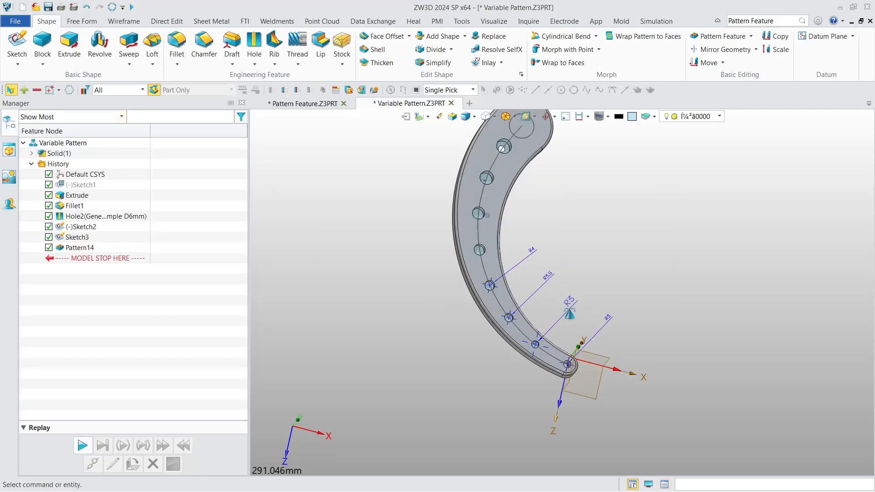
scroll(573, 321, "up", 2)
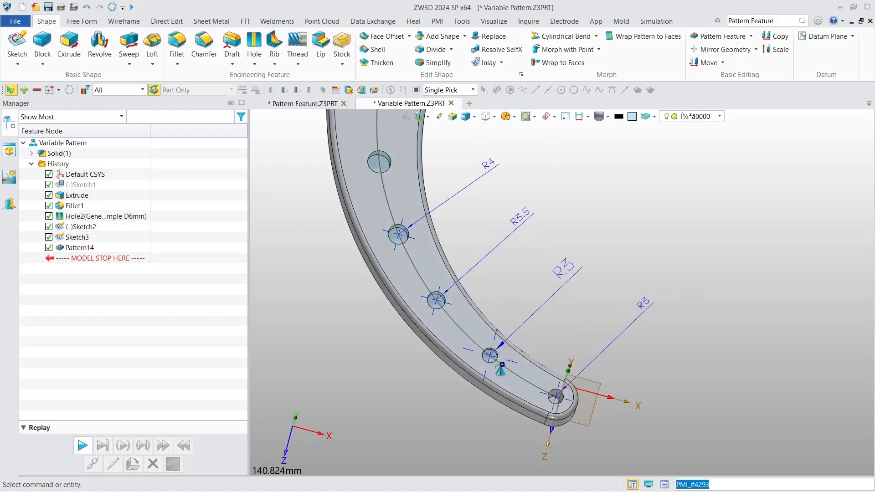
scroll(395, 213, "down", 3)
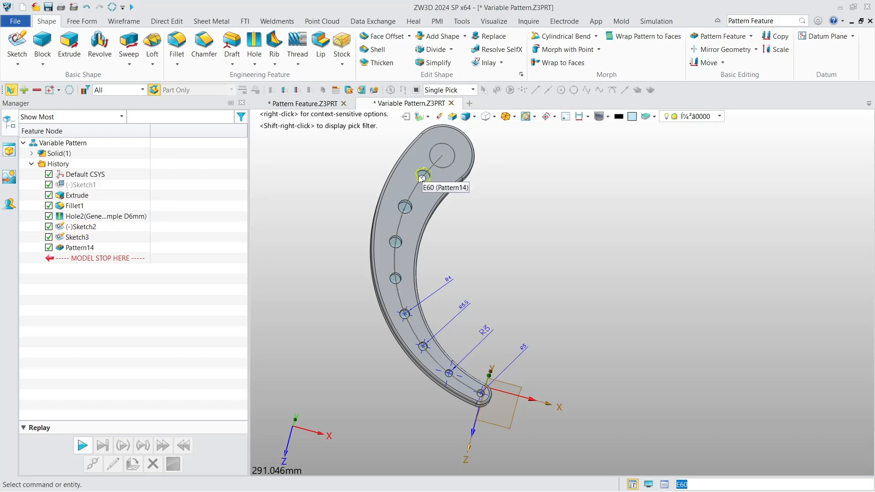
- Start a Pattern Feature of the variable type and select the large circle sketch, Sketch3, as its base
middle_click_drag(533, 240, 624, 264)
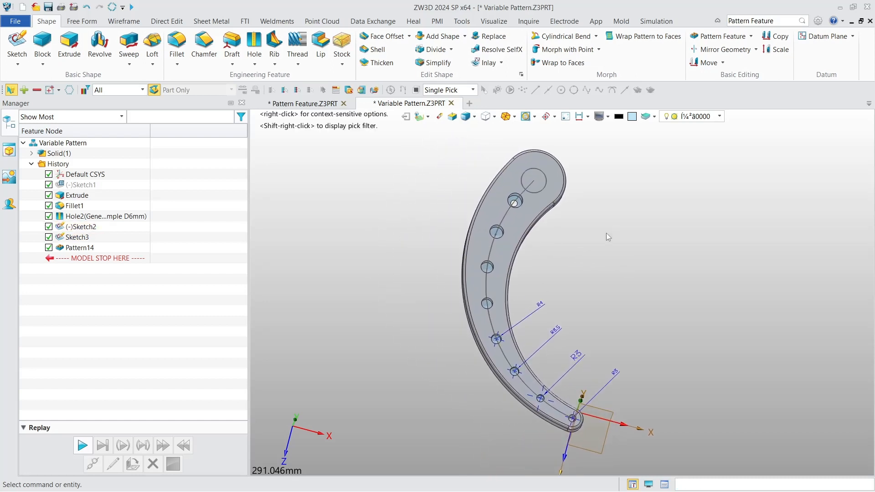
scroll(586, 179, "up", 5)
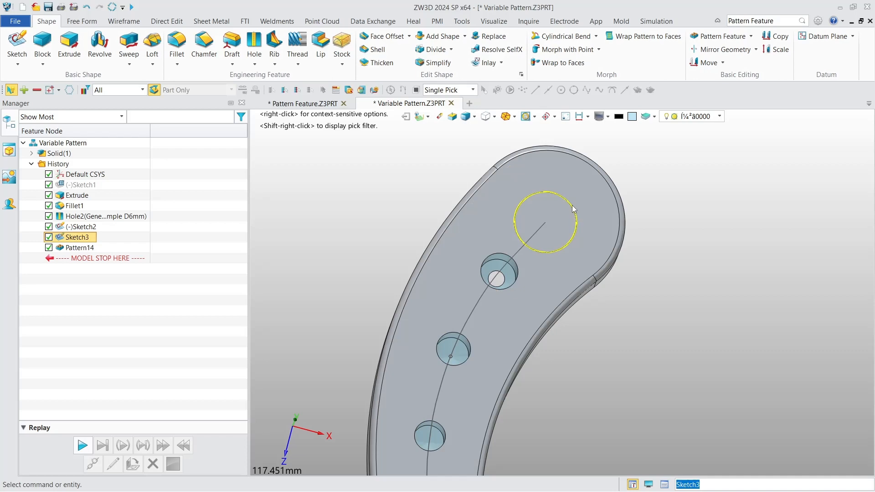
left_click(724, 36)
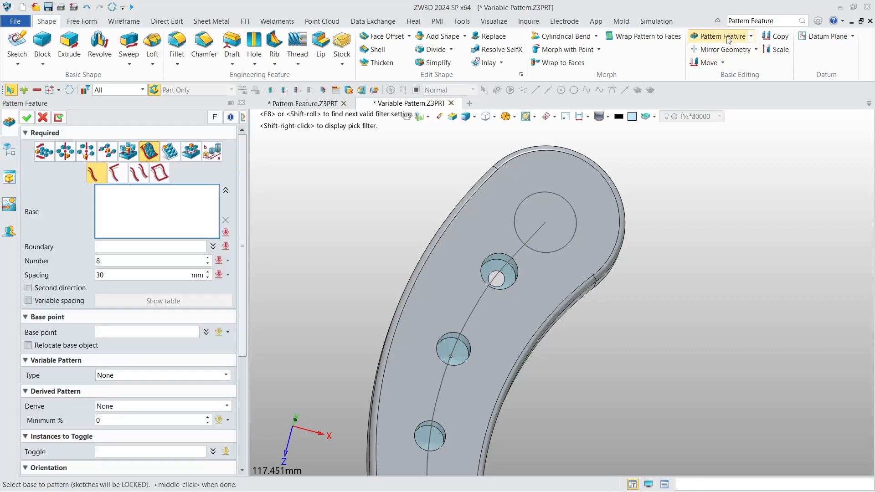
left_click(550, 195)
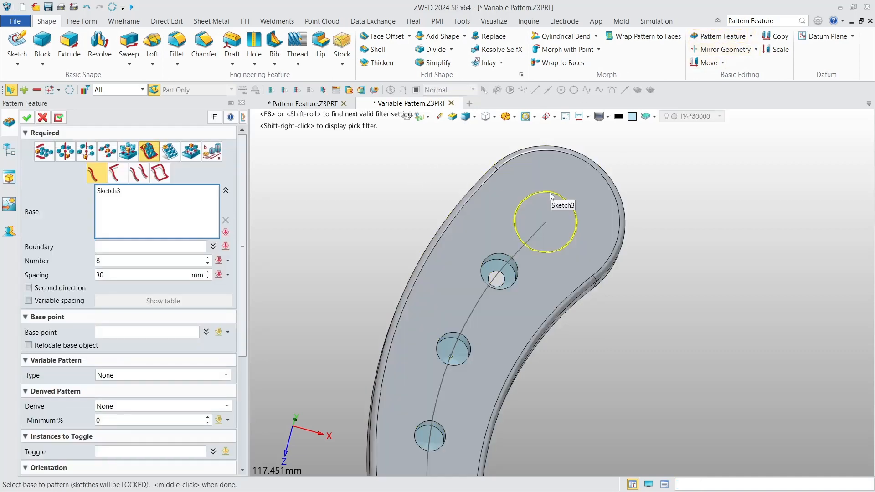
left_click(549, 217)
left_click(532, 231)
left_click(214, 153)
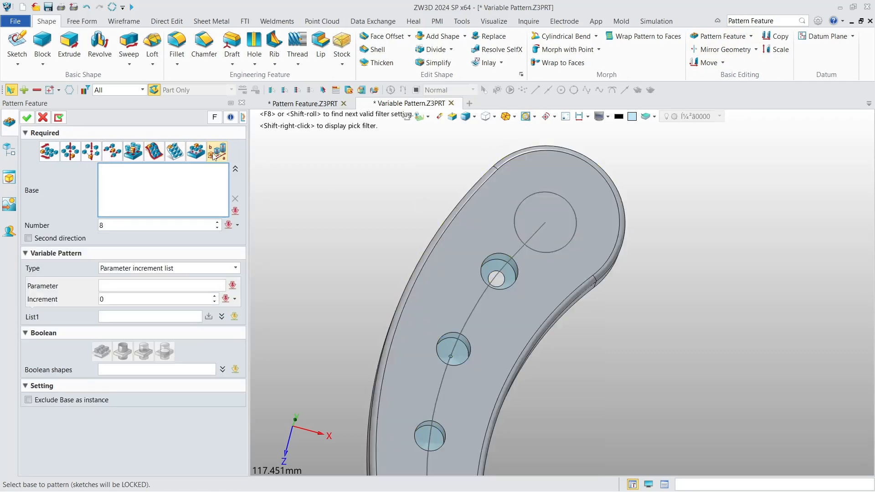
left_click(532, 252)
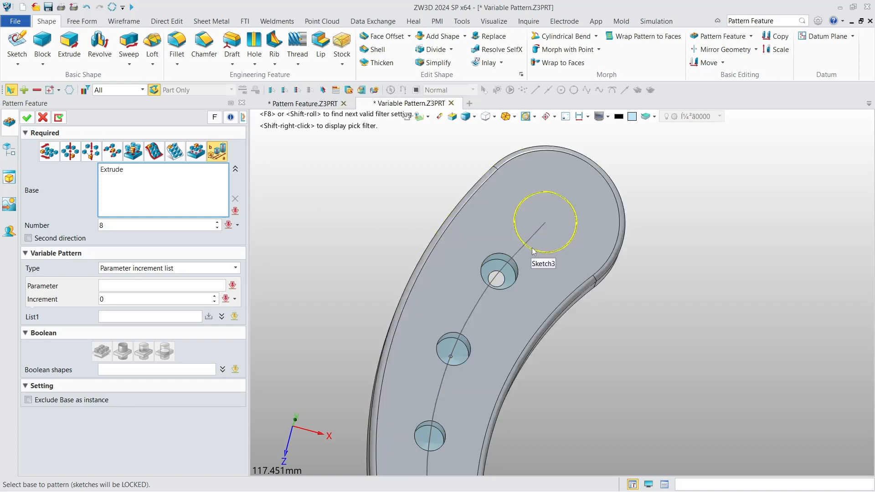
left_click(536, 250)
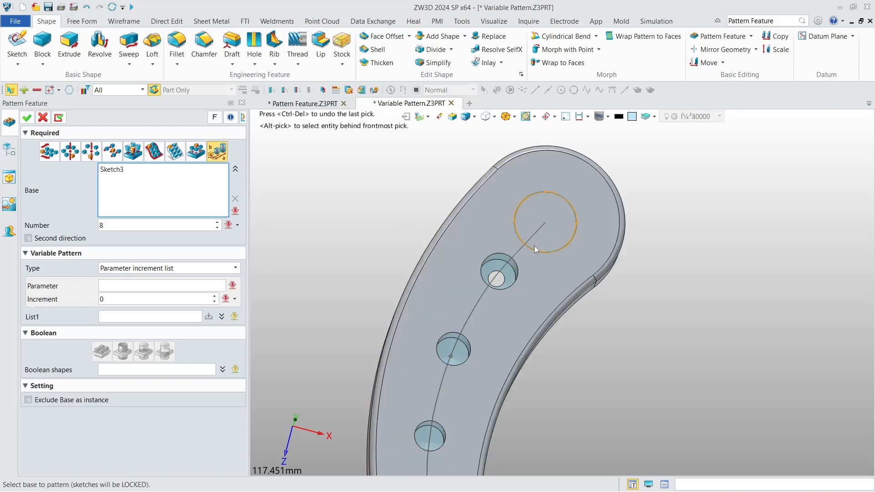
- Pattern the circle using a Parameter increment list that varies its R10 radius dimension, Sketch3_d0, by a negative increment to produce smaller concentric circles
left_click(183, 227)
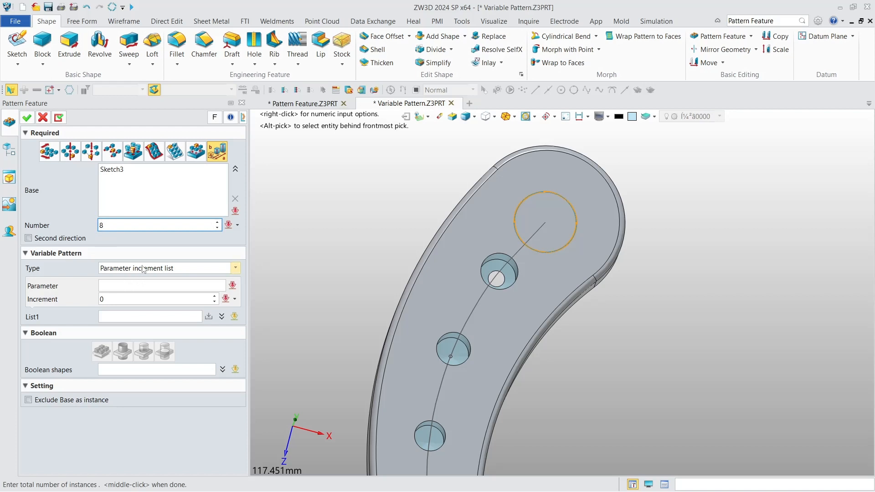
left_click(142, 268)
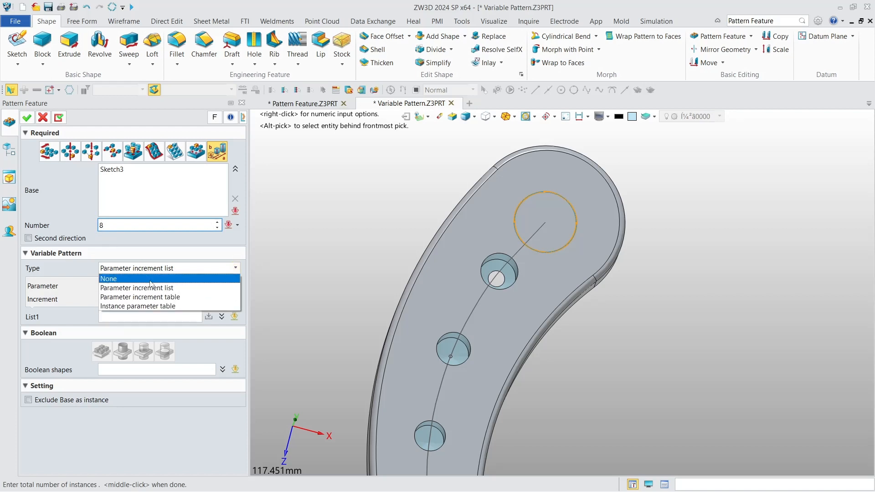
left_click(161, 289)
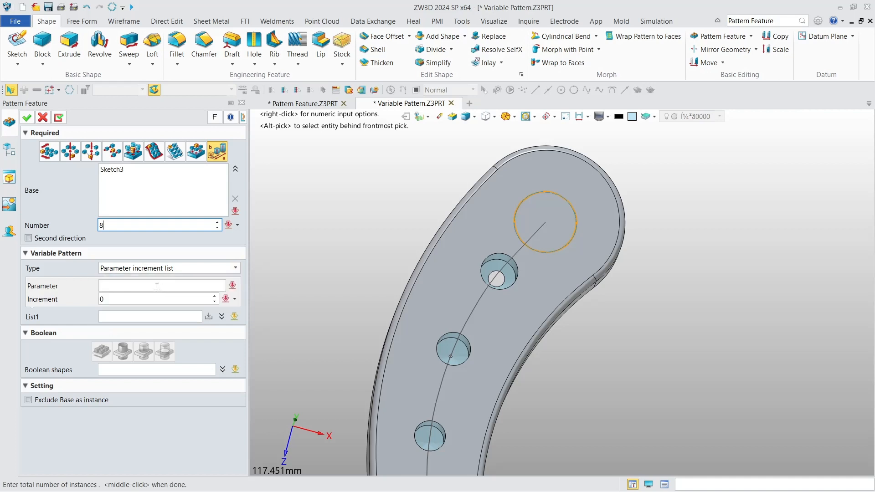
left_click(157, 286)
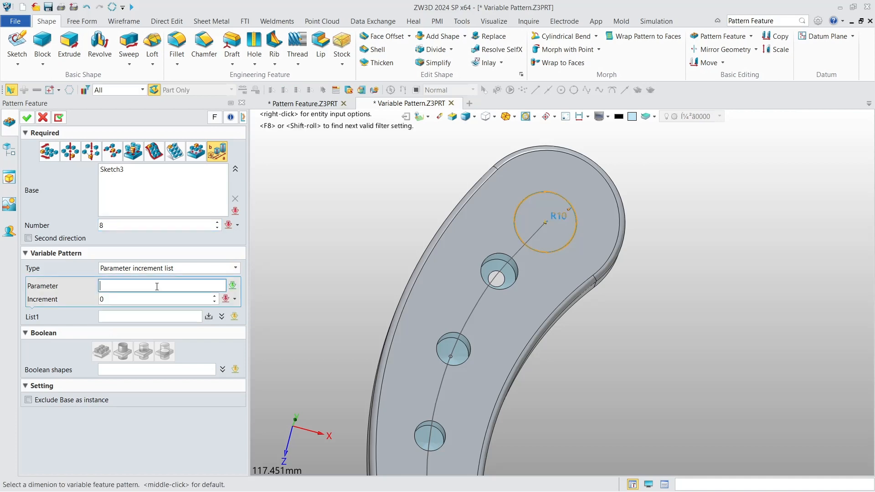
left_click(556, 217)
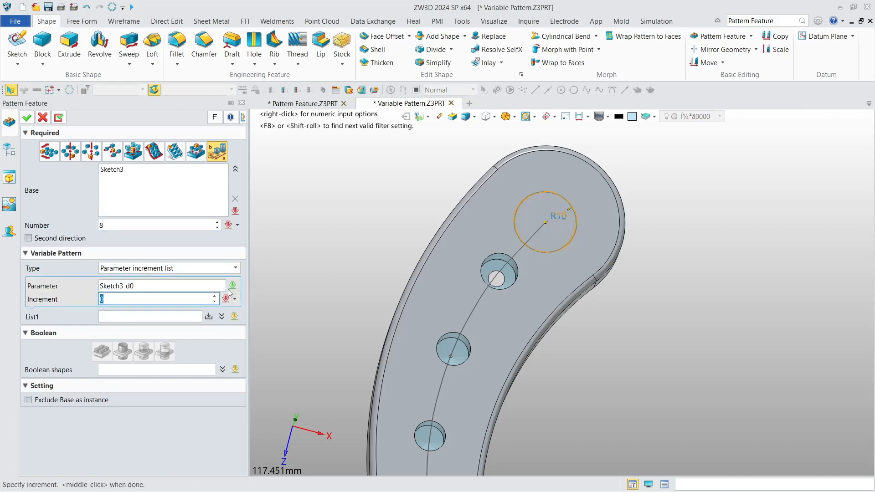
double_click(214, 302)
left_click(28, 119)
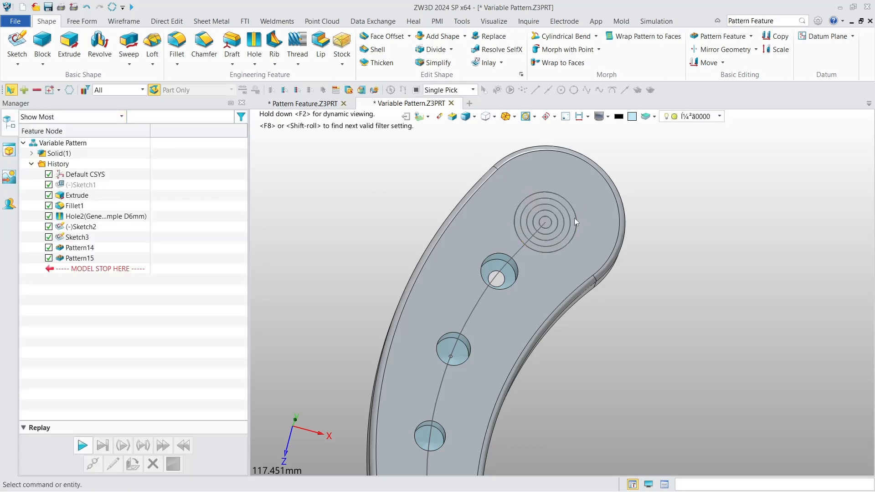
scroll(556, 200, "up", 3)
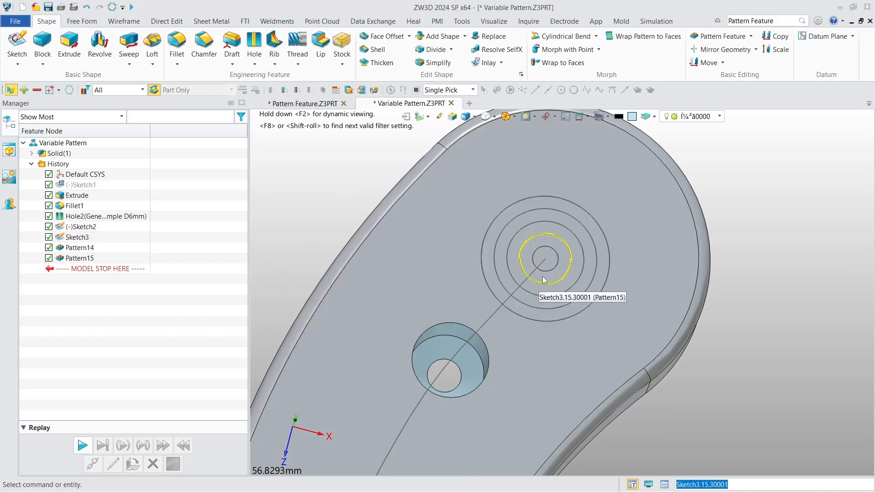
scroll(562, 246, "down", 6)
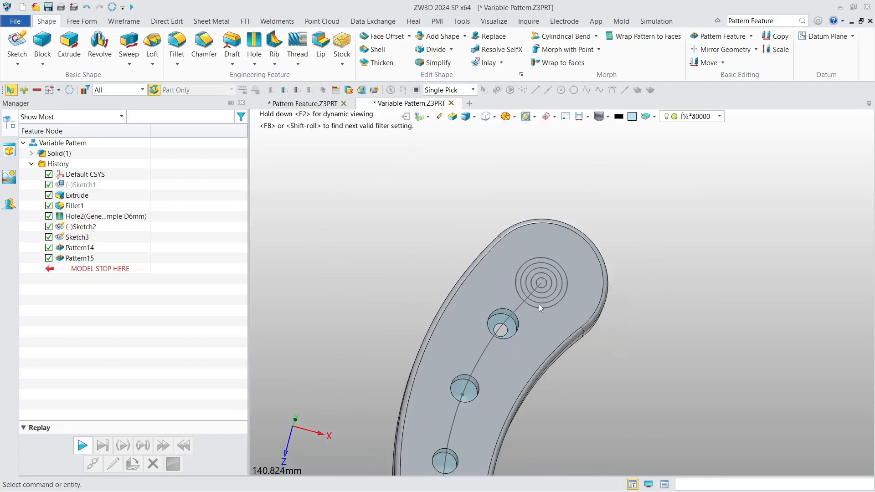